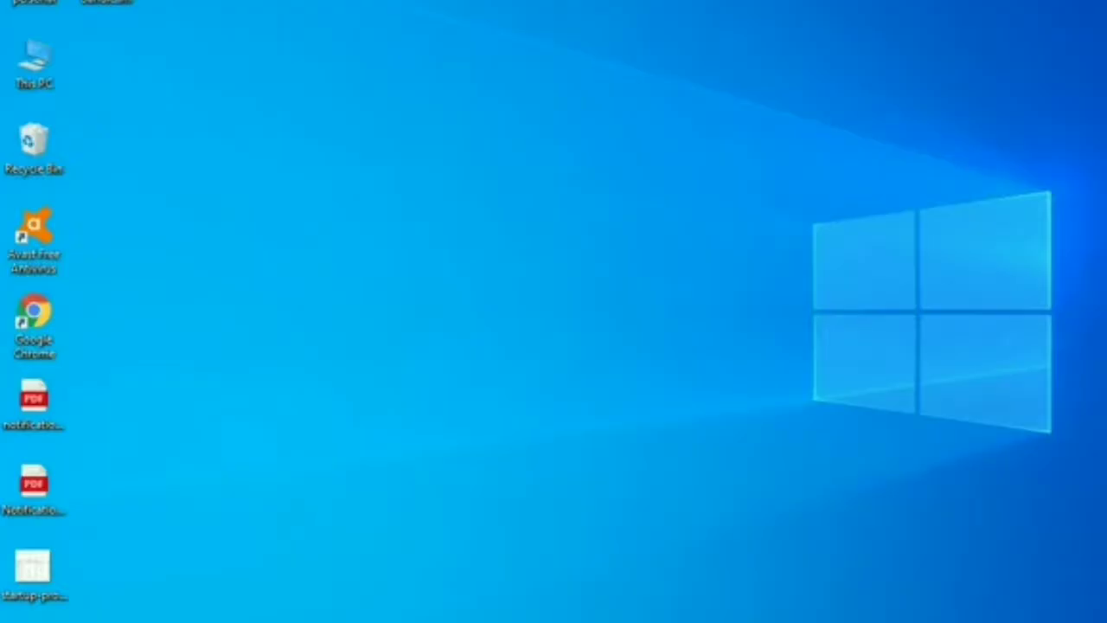
# Open the Privacy category in Windows Settings and display its General options.
pyautogui.moveTo(727, 622)
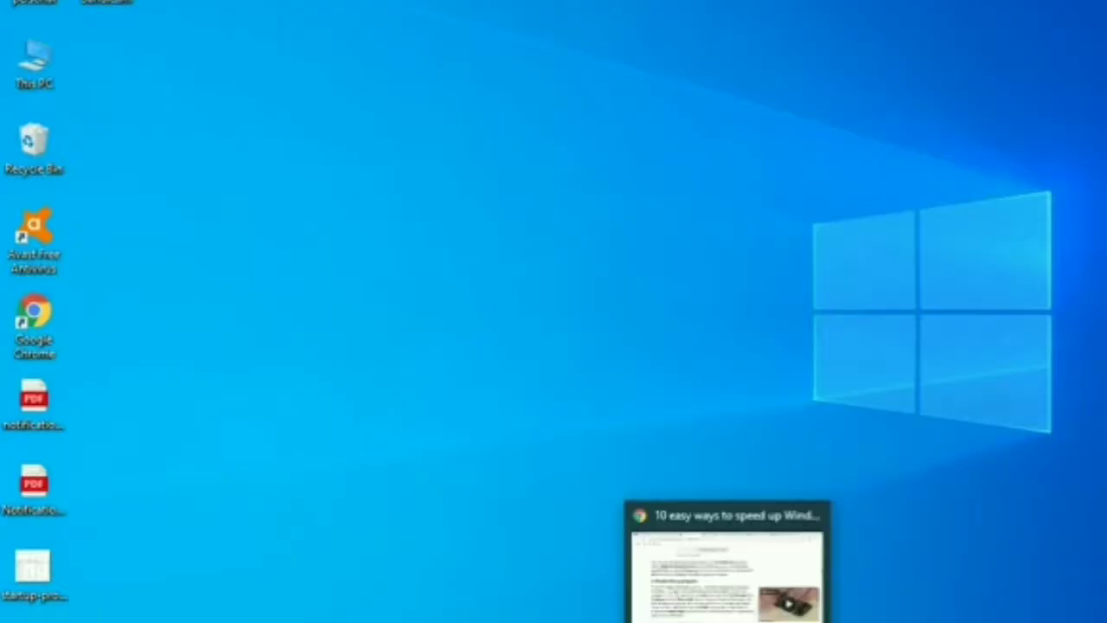
pyautogui.click(21, 622)
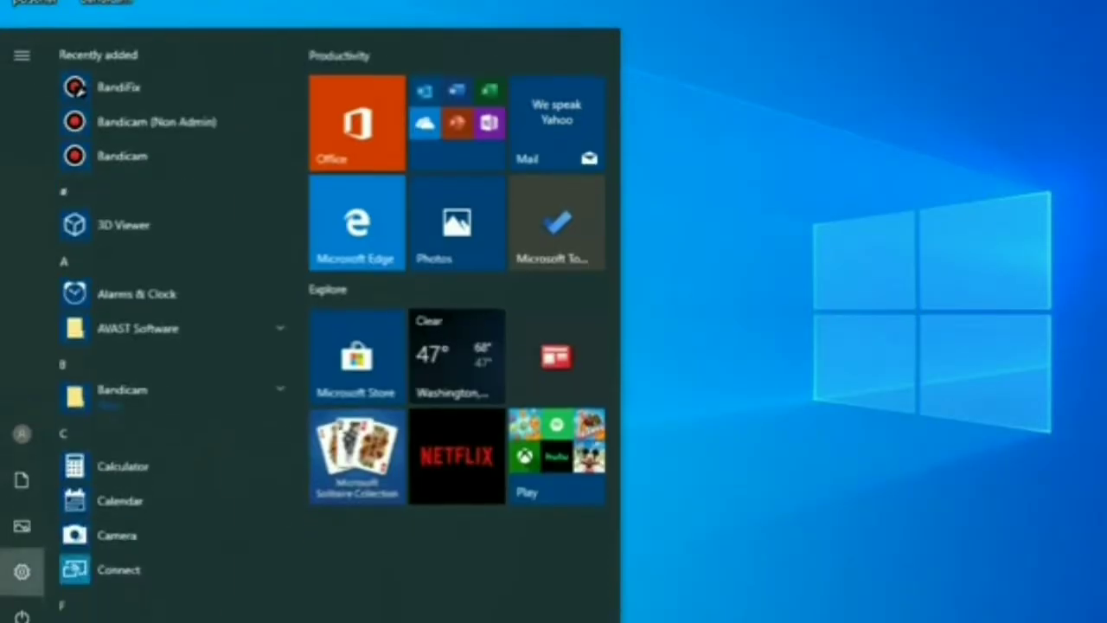
pyautogui.moveTo(23, 572)
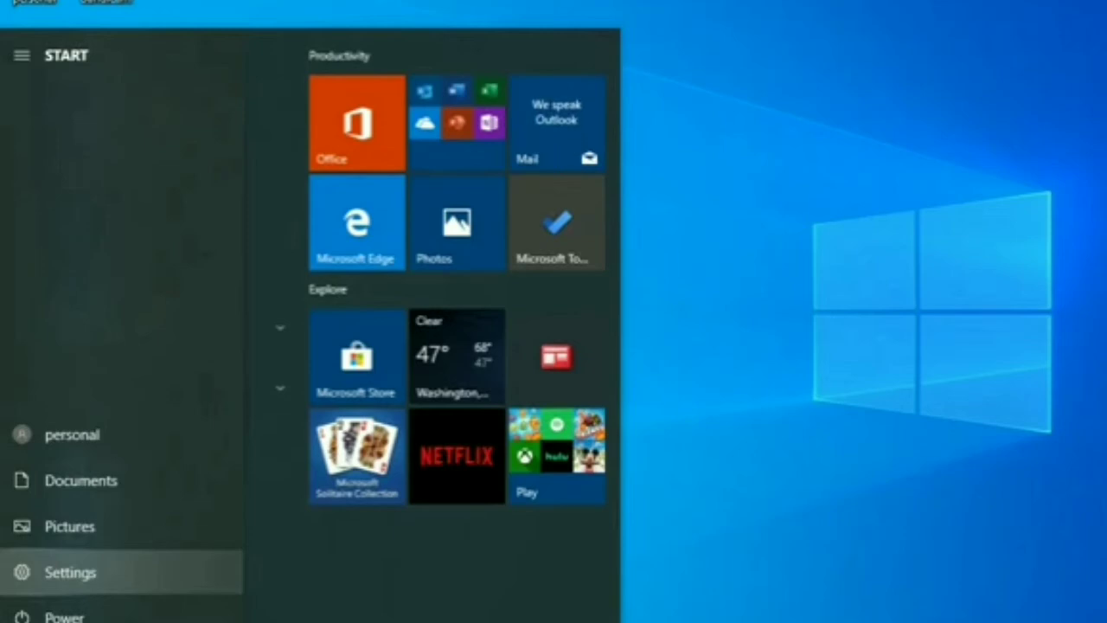
pyautogui.click(22, 573)
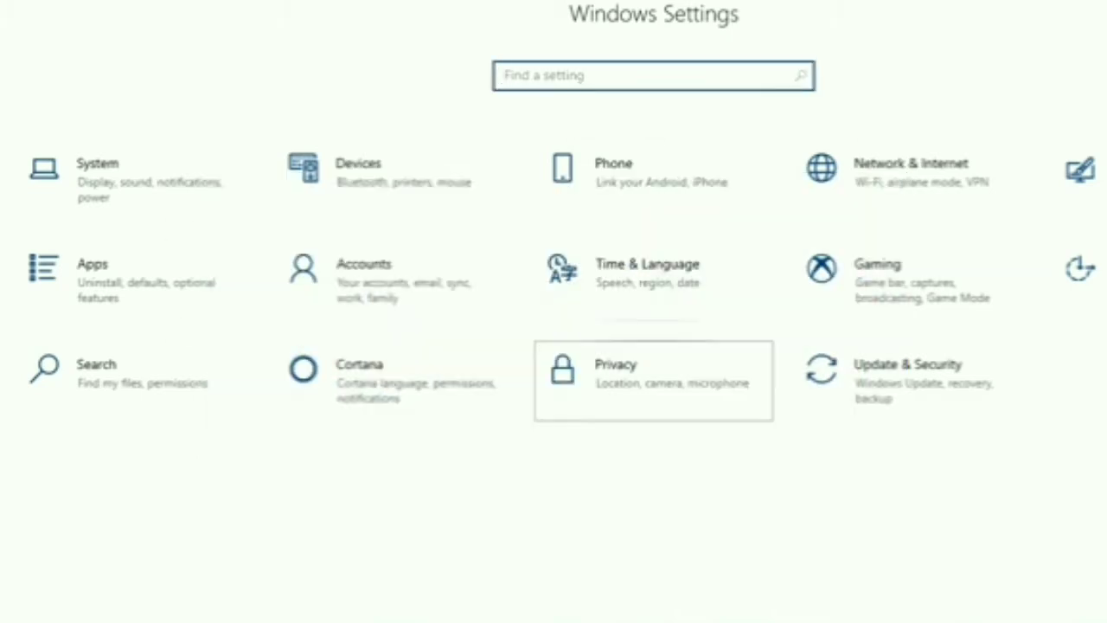
pyautogui.click(652, 381)
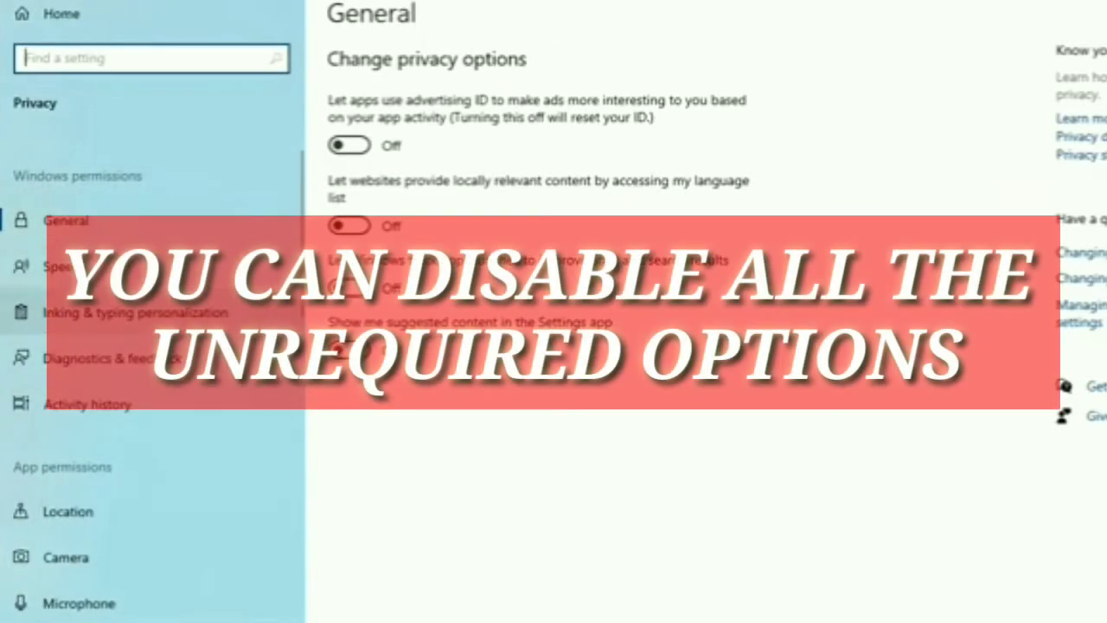
pyautogui.click(130, 221)
pyautogui.click(135, 313)
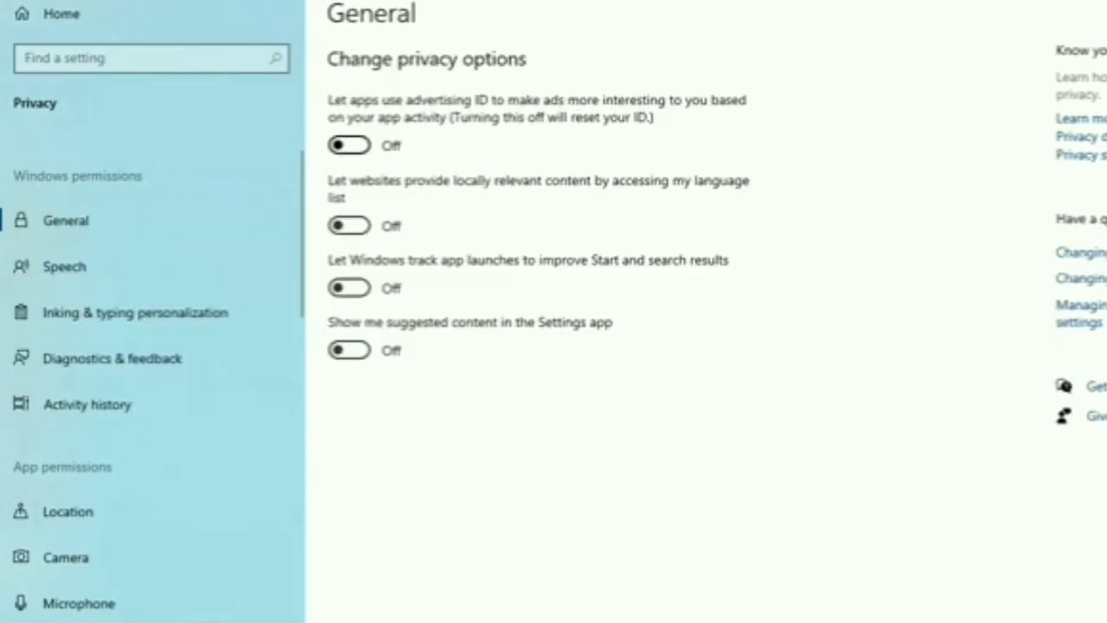
# Switch the advertising ID, language list, app launch tracking and suggested content options on and back off, one after another.
pyautogui.click(350, 146)
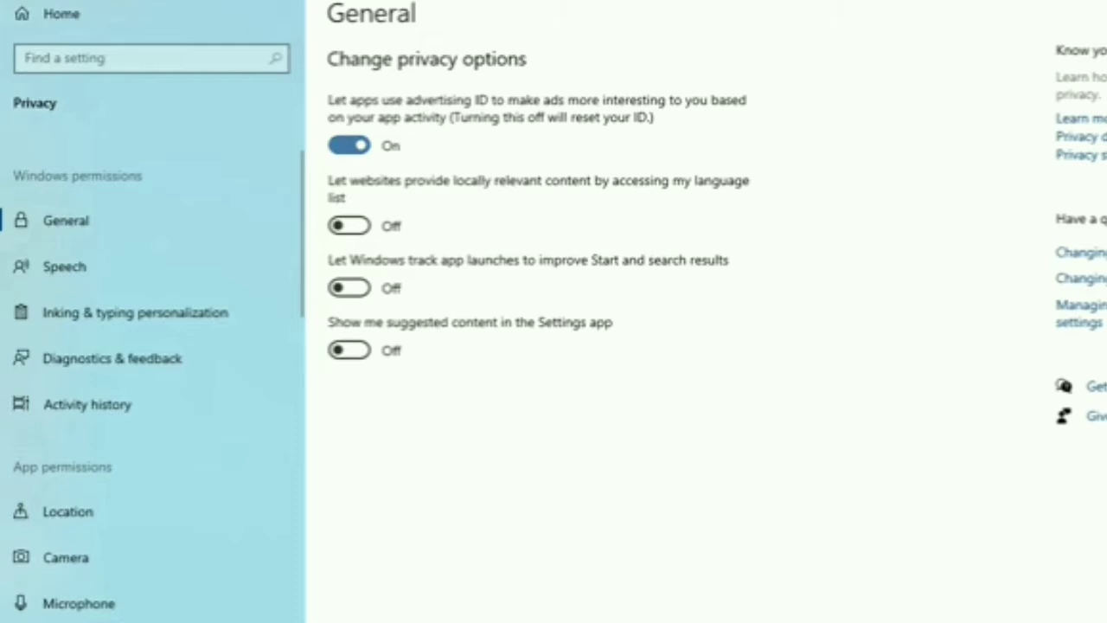
pyautogui.click(349, 145)
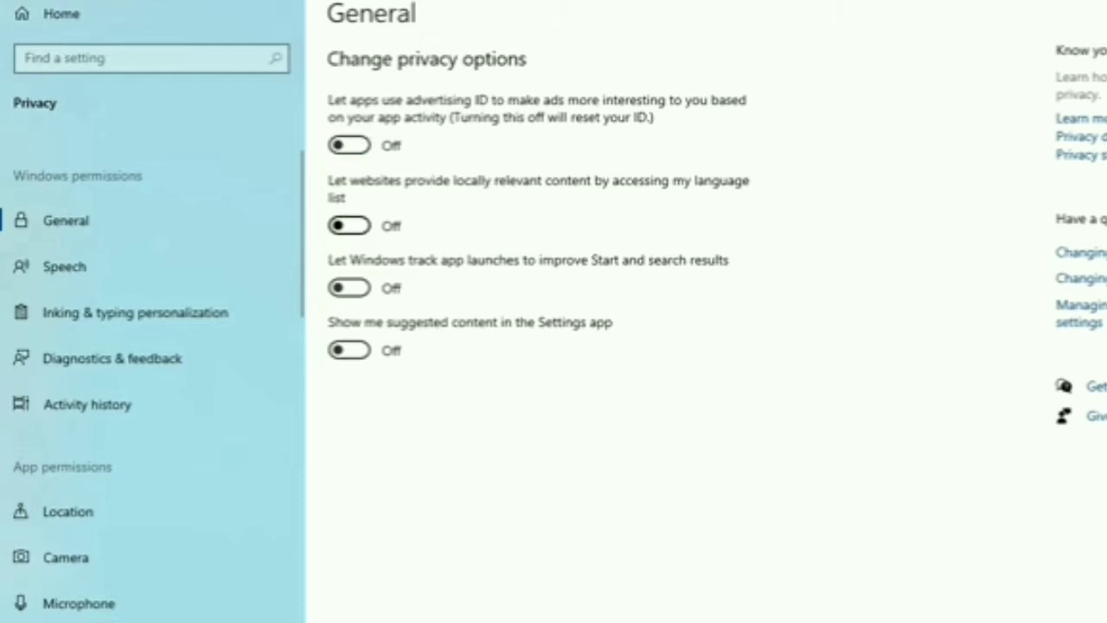
pyautogui.click(349, 226)
pyautogui.click(350, 225)
pyautogui.click(349, 288)
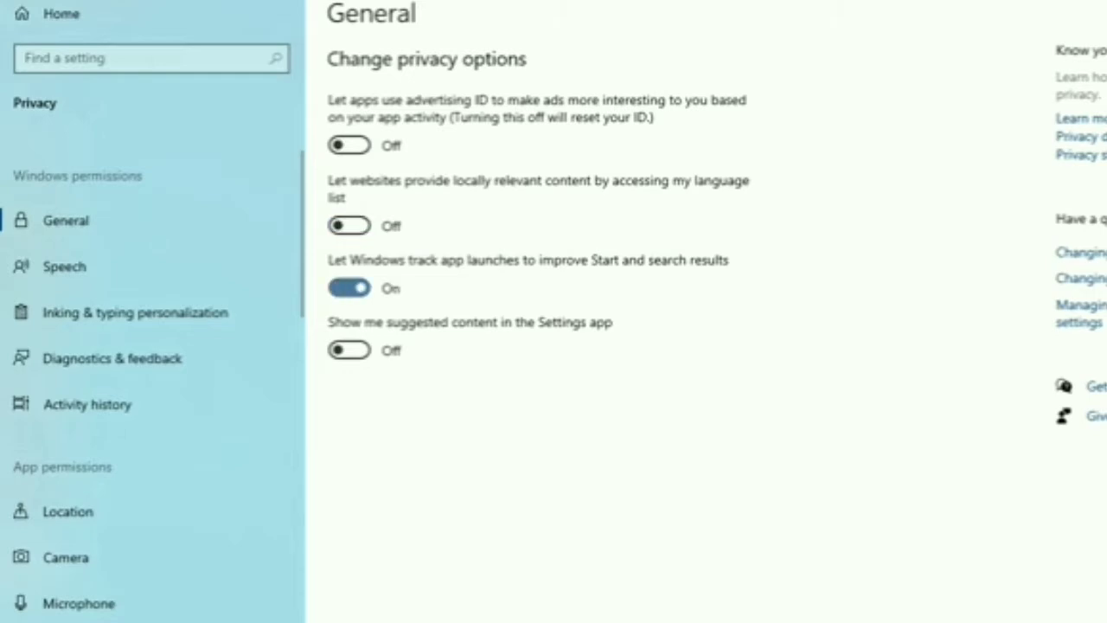
pyautogui.click(349, 288)
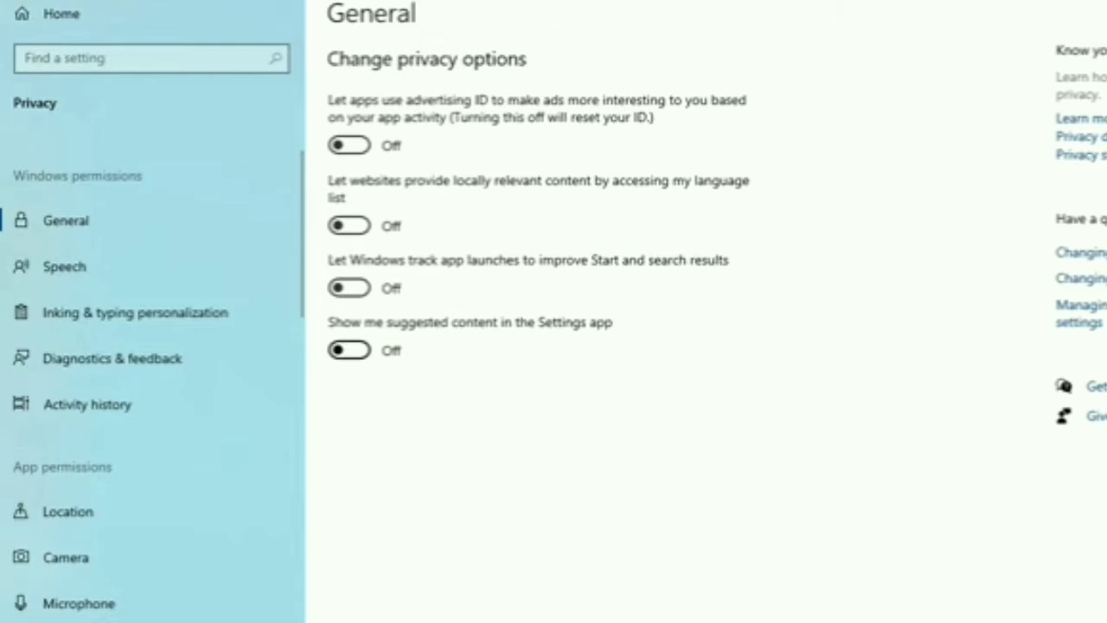
pyautogui.click(350, 350)
pyautogui.click(349, 350)
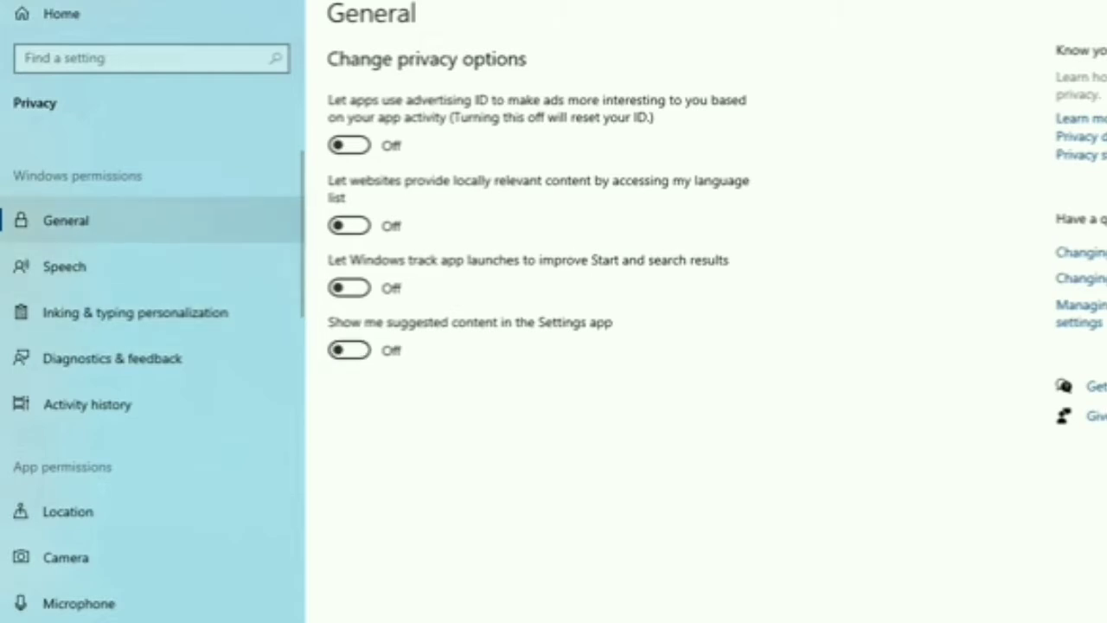
# Turn location access for this device on and back off in the Location permissions.
pyautogui.scroll(-3, 151, 311)
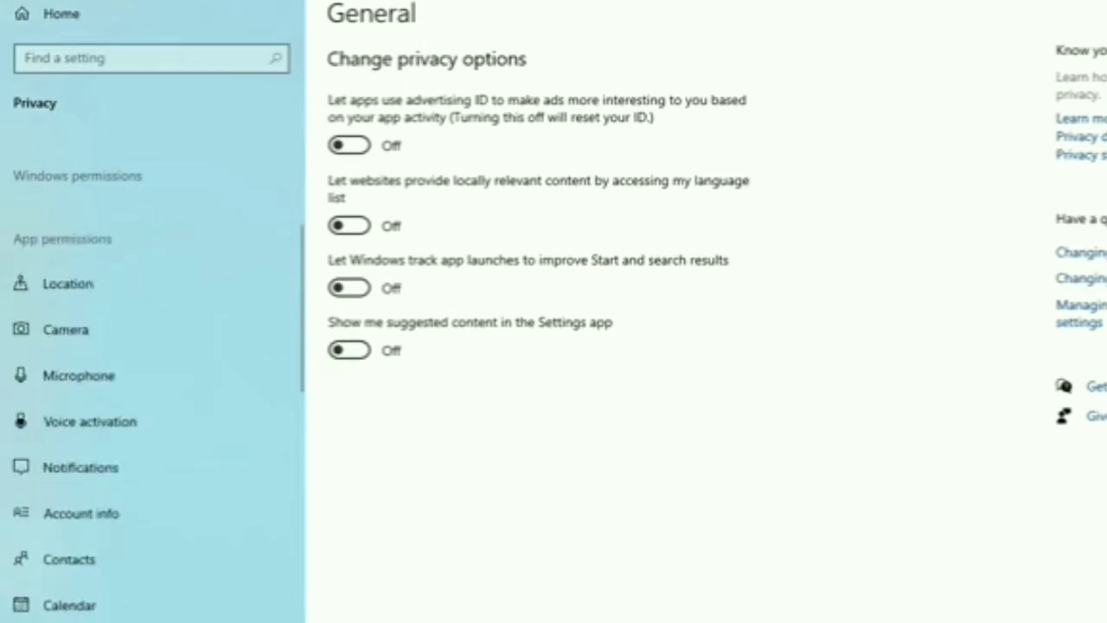
pyautogui.click(67, 283)
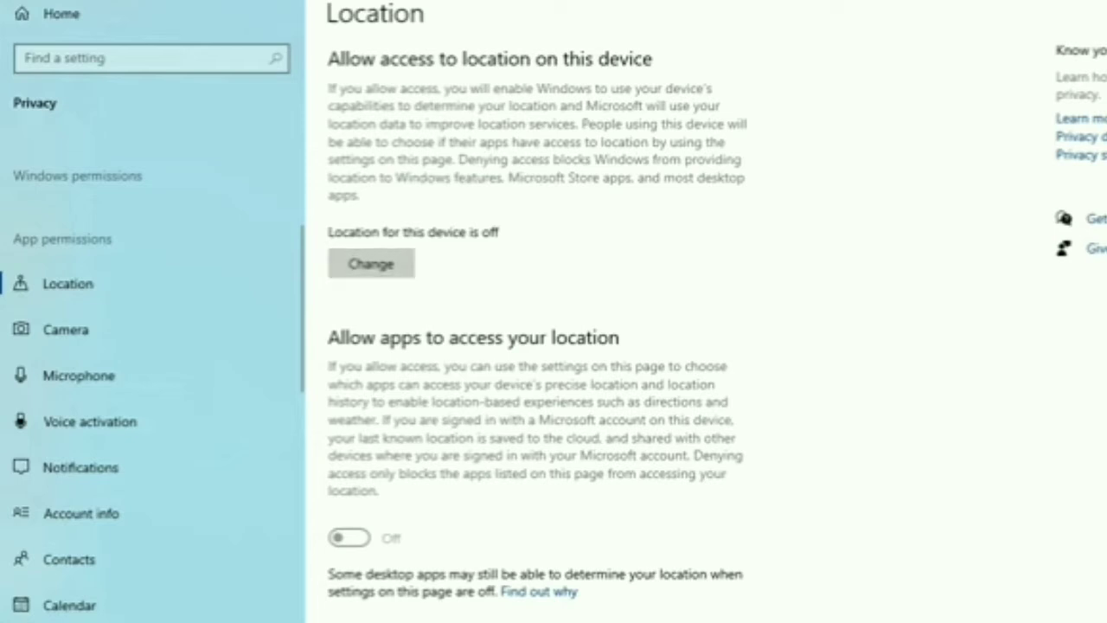
pyautogui.click(371, 264)
pyautogui.click(283, 179)
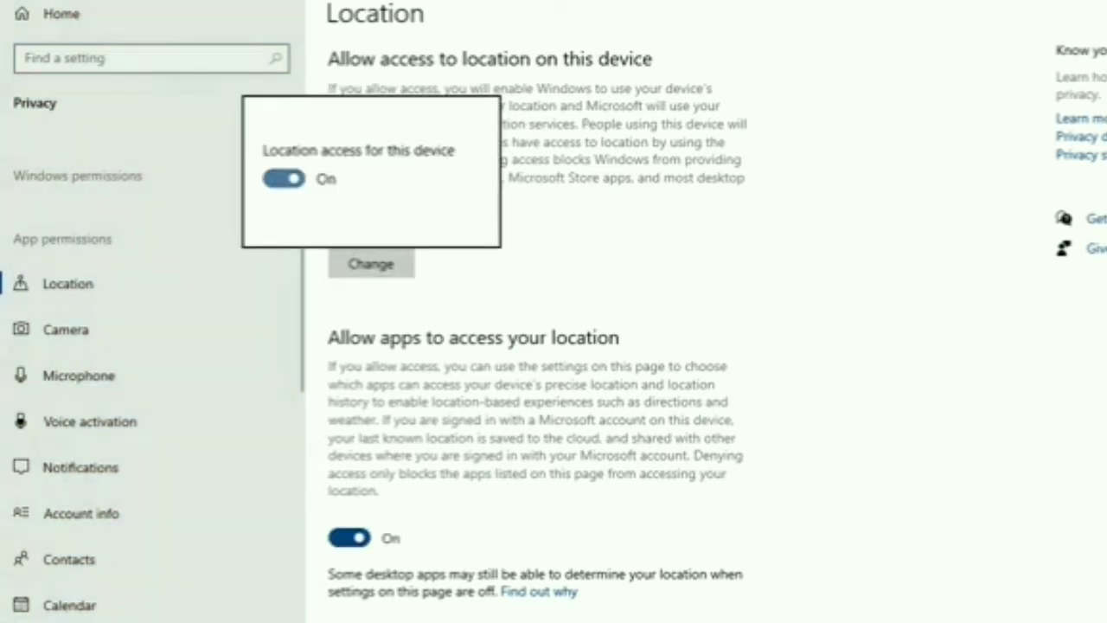
pyautogui.click(284, 179)
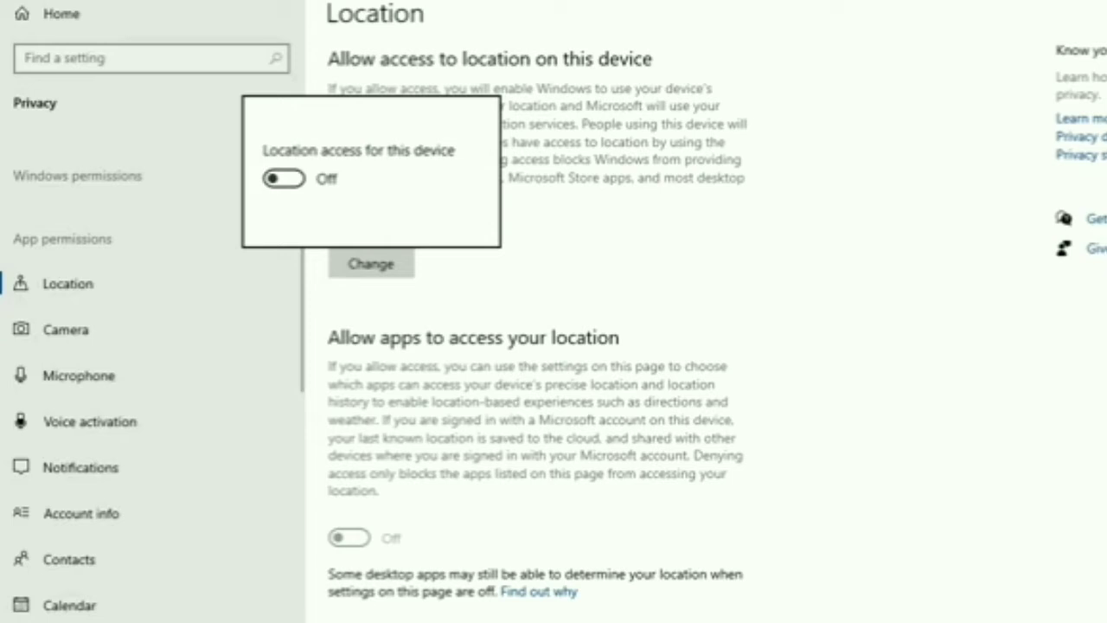
pyautogui.press('Escape')
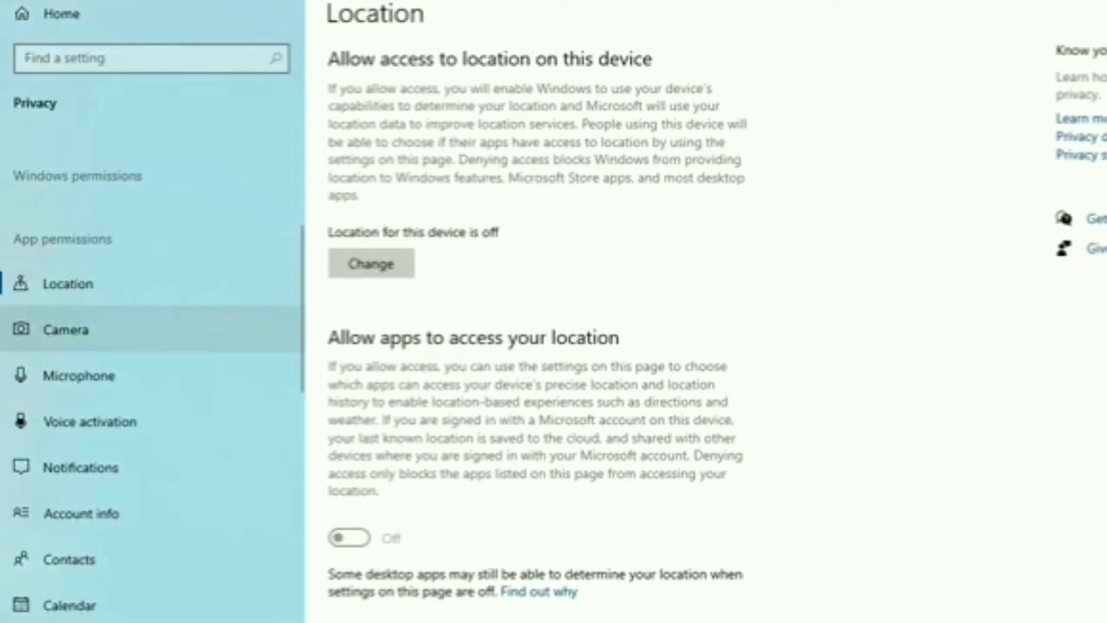
# Turn microphone access for this device off and back on in the Microphone permissions.
pyautogui.scroll(-2, 151, 315)
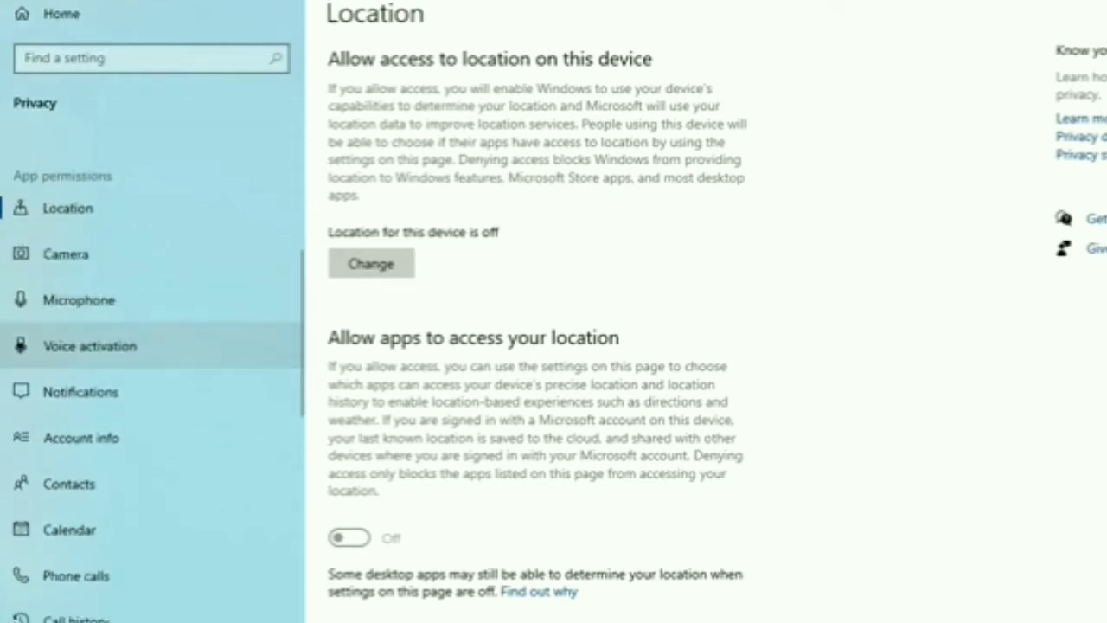
pyautogui.click(156, 299)
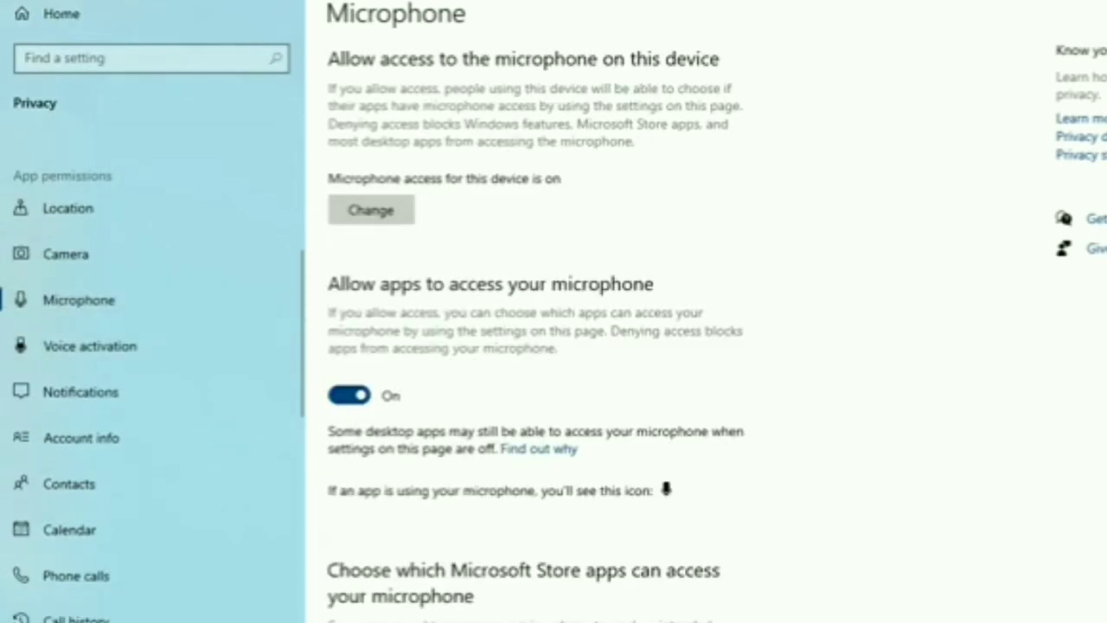
pyautogui.click(371, 210)
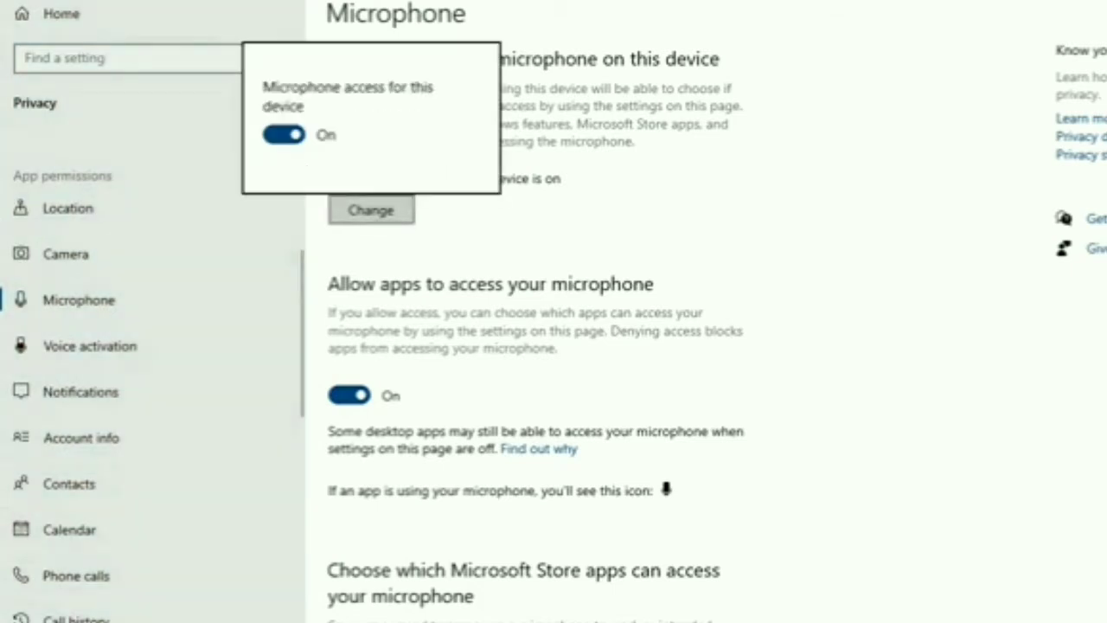
pyautogui.click(284, 134)
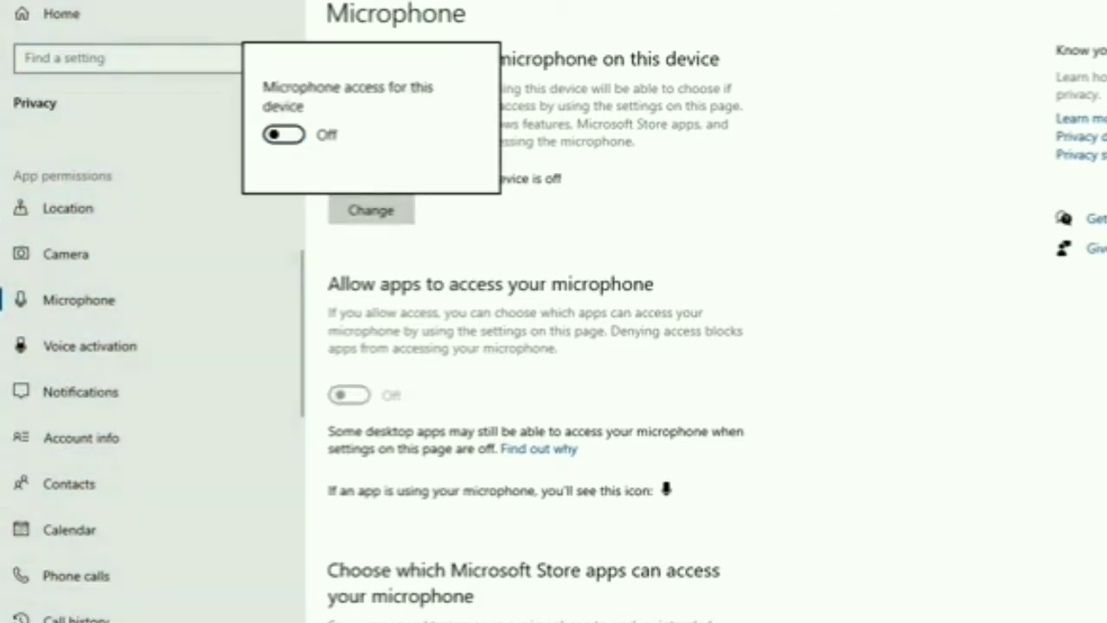
pyautogui.click(284, 134)
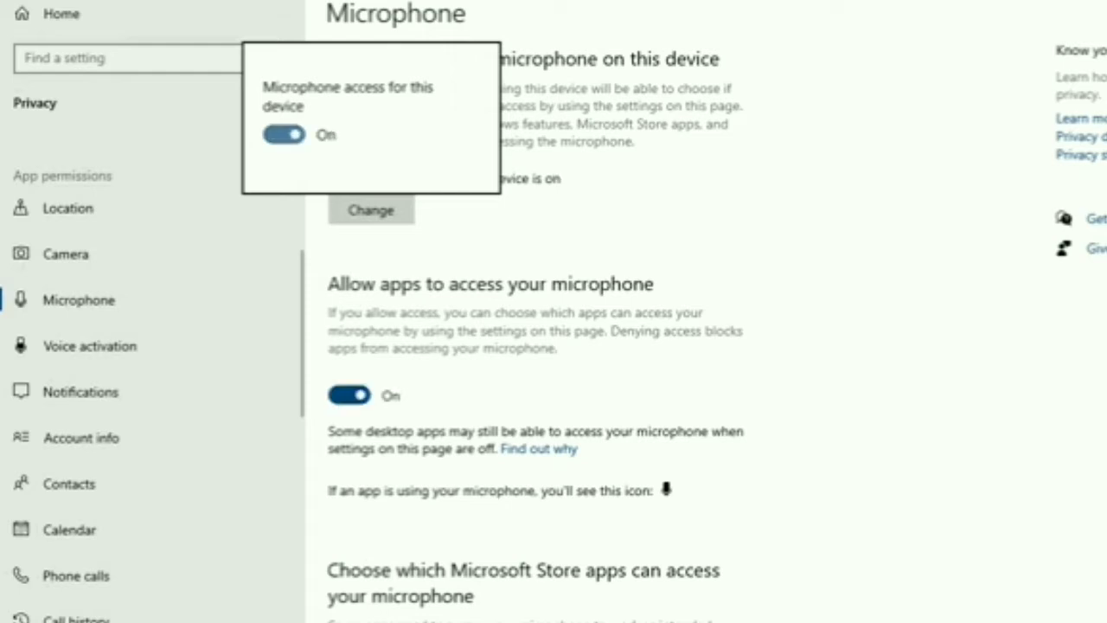
pyautogui.press('Escape')
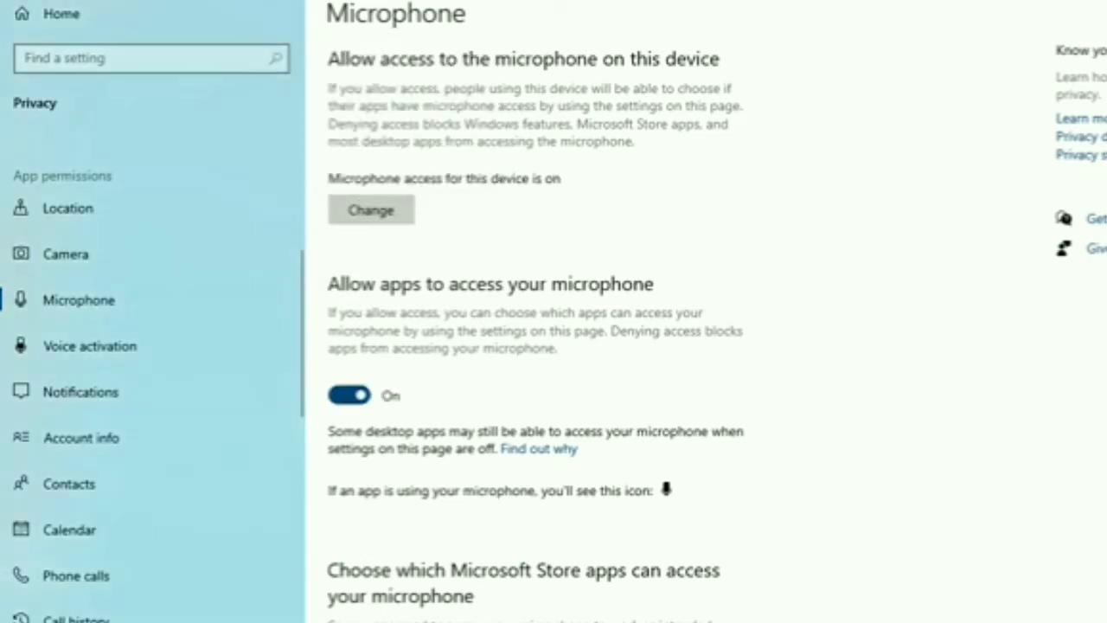
# Turn off microphone access for Microsoft Edge and review the microphone permissions of the other Microsoft Store apps.
pyautogui.scroll(-5, 536, 346)
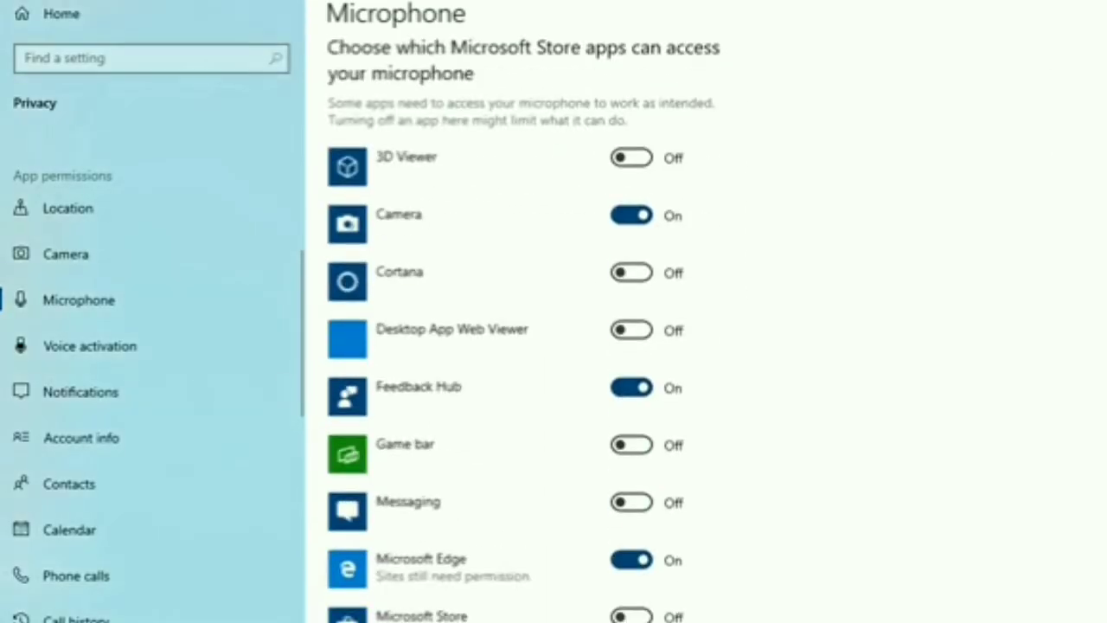
pyautogui.scroll(5, 536, 346)
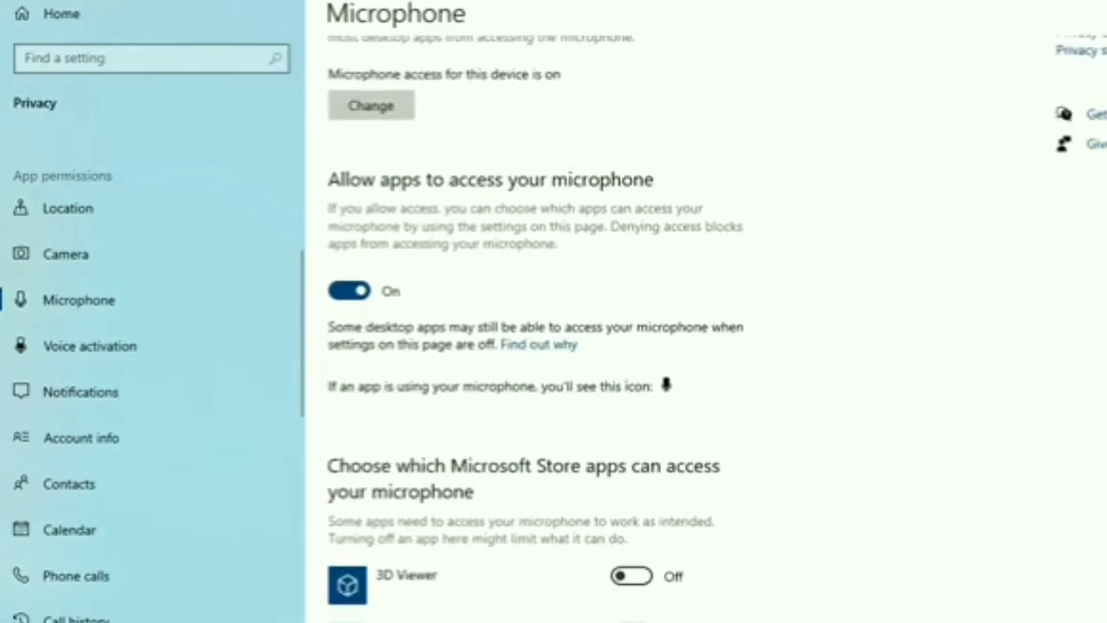
pyautogui.scroll(-4, 536, 346)
pyautogui.scroll(-1, 536, 346)
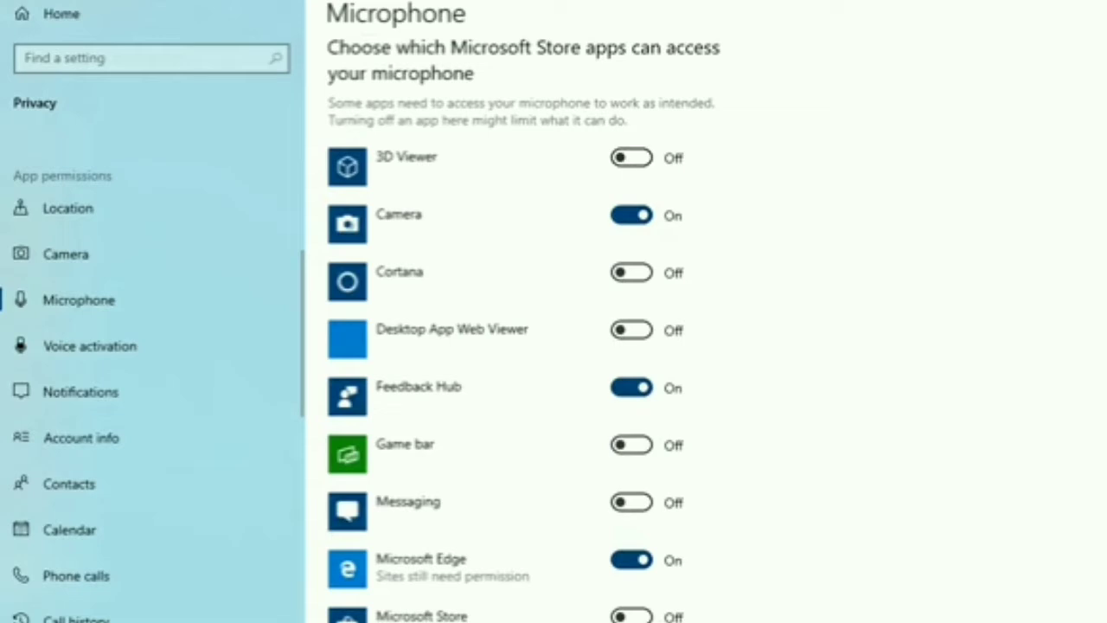
pyautogui.scroll(-2, 536, 346)
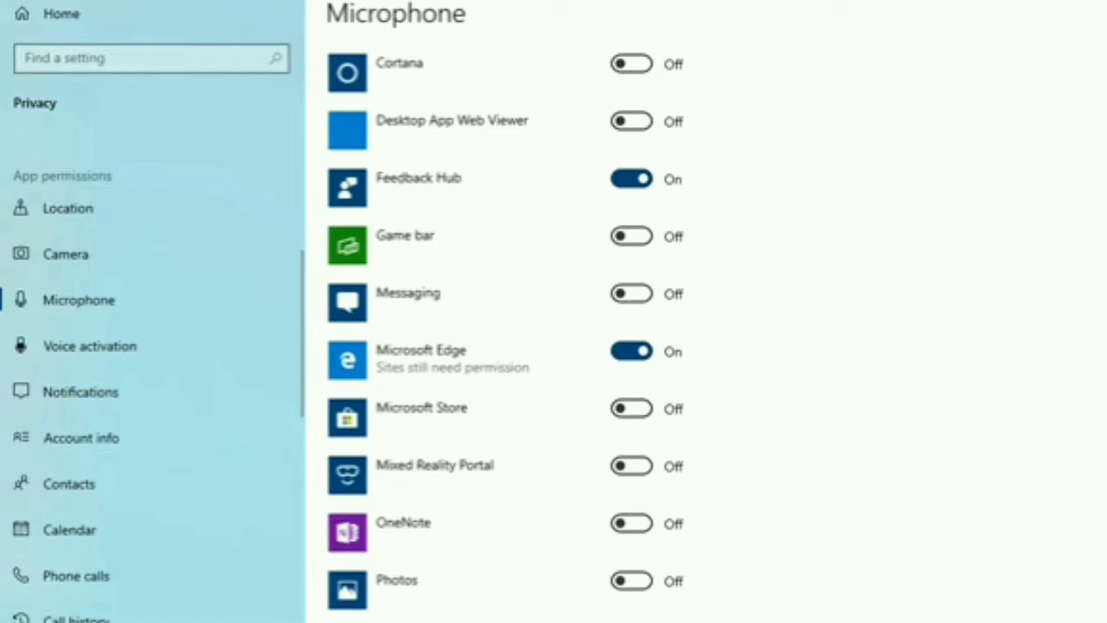
pyautogui.click(631, 350)
pyautogui.scroll(-3, 631, 350)
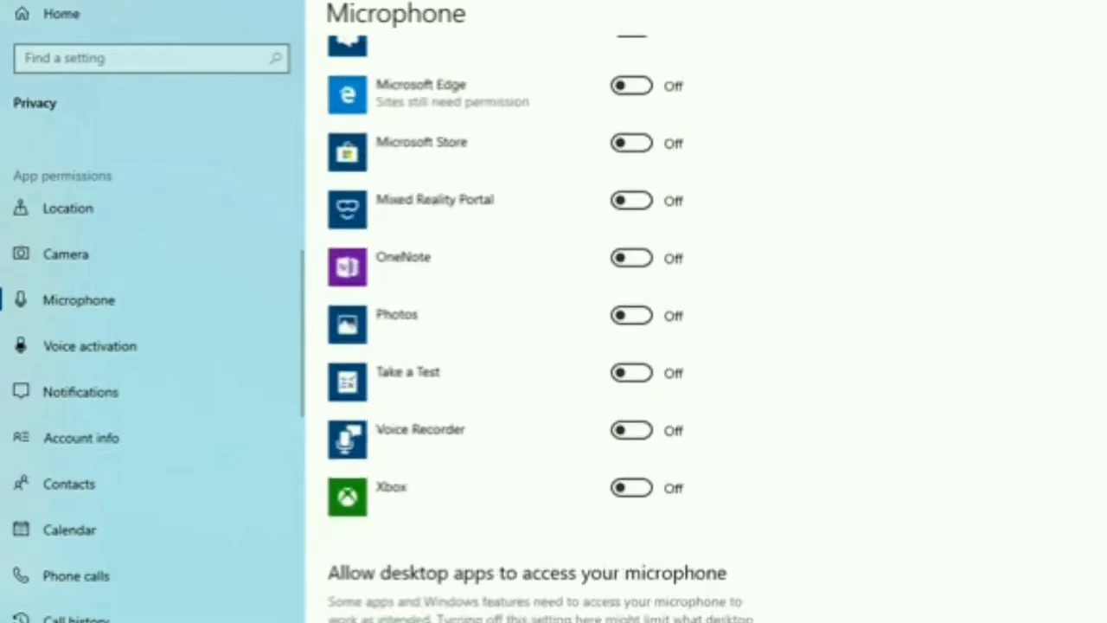
pyautogui.scroll(6, 536, 346)
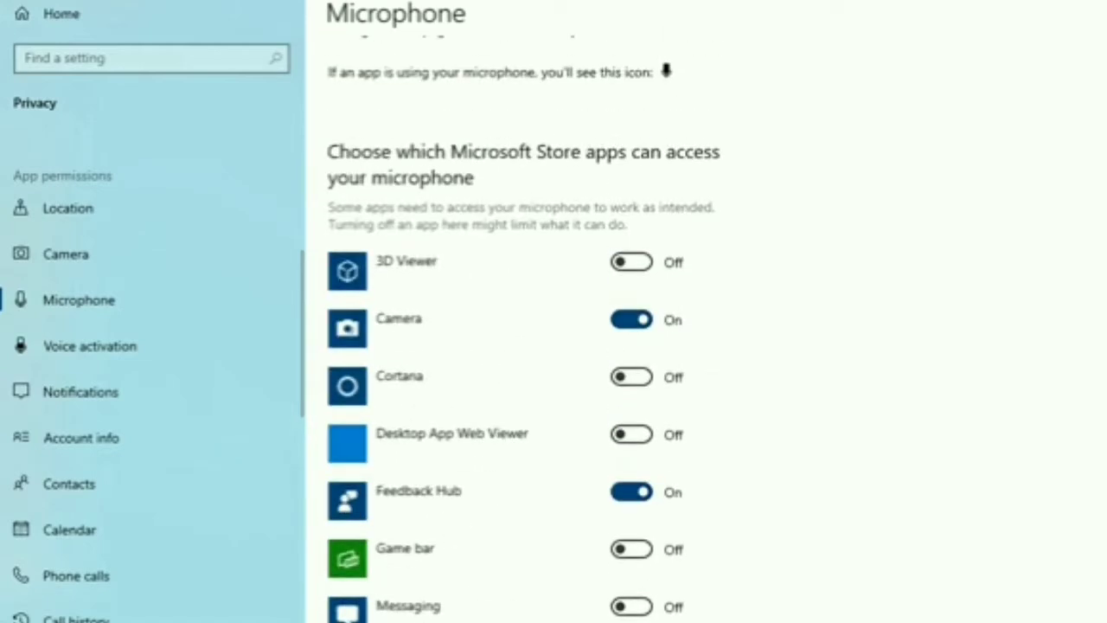
pyautogui.scroll(-3, 506, 328)
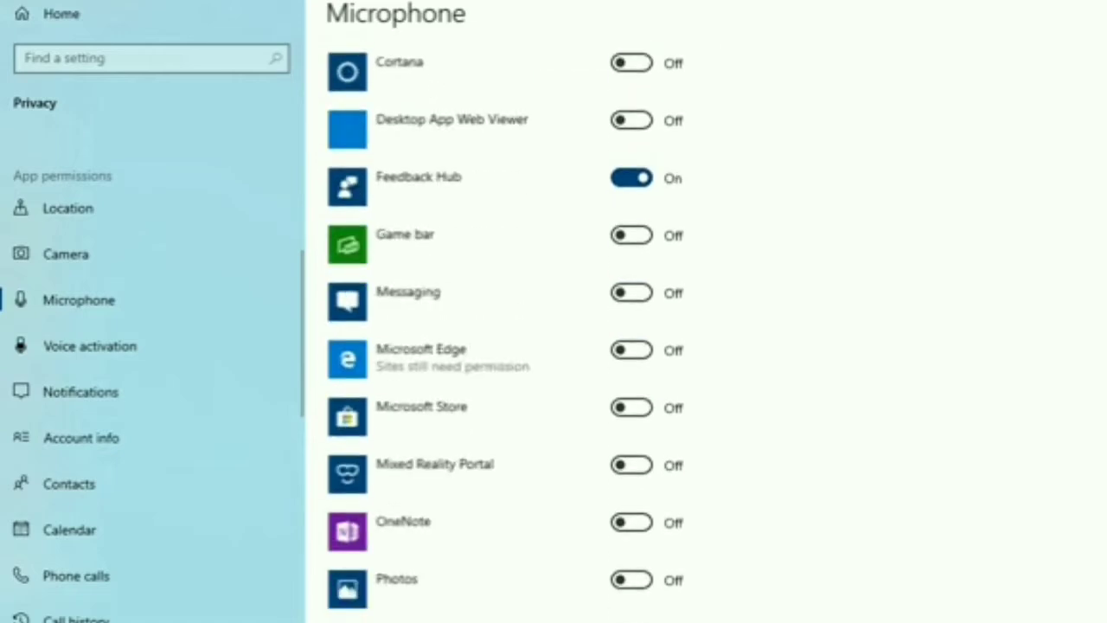
pyautogui.scroll(-2, 506, 329)
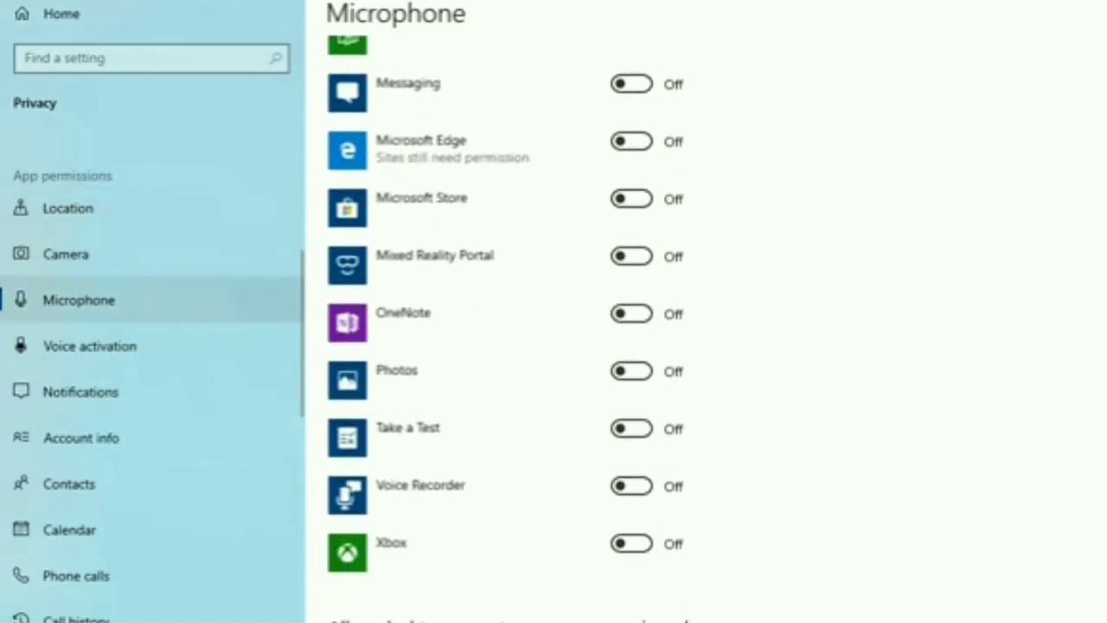
# Turn off voice activation for apps and check the Cortana voice activation options.
pyautogui.click(90, 346)
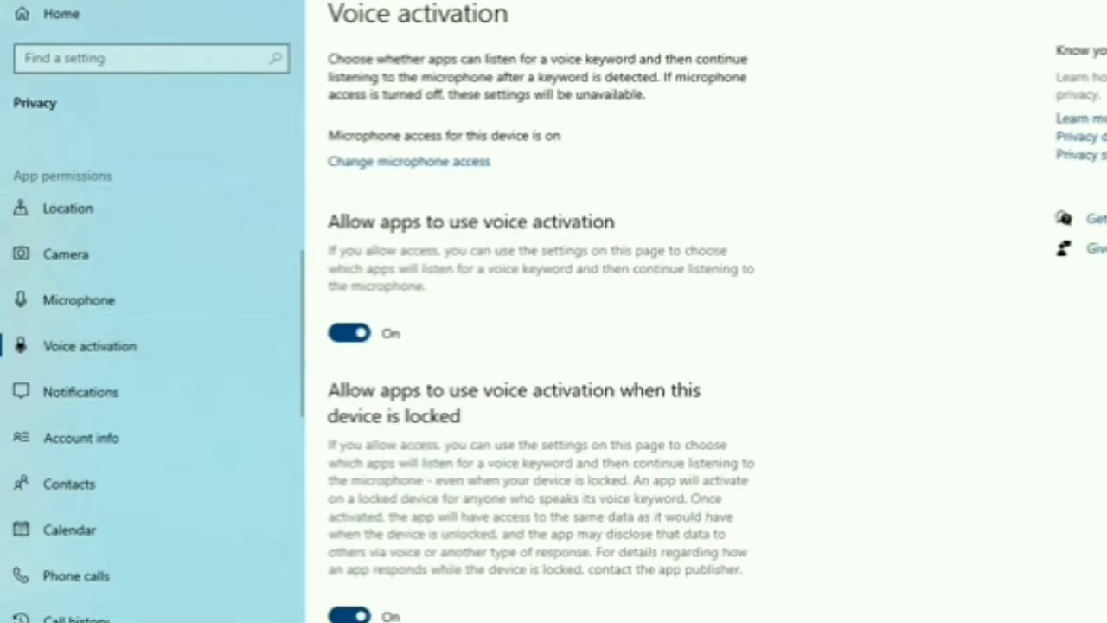
pyautogui.click(348, 333)
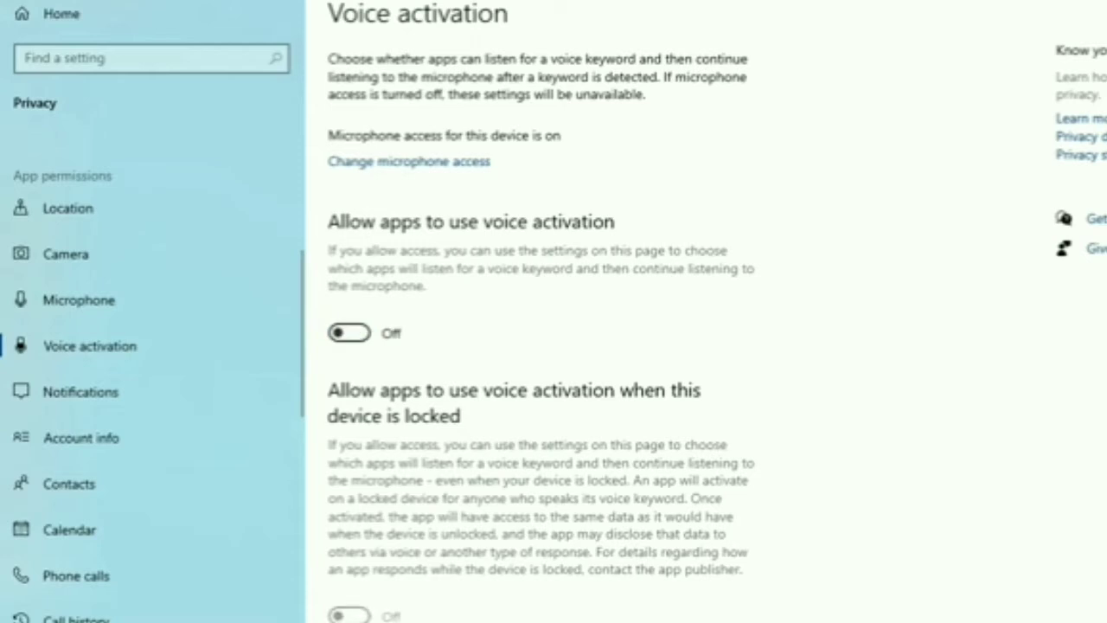
pyautogui.scroll(-2, 348, 333)
pyautogui.scroll(-2, 536, 311)
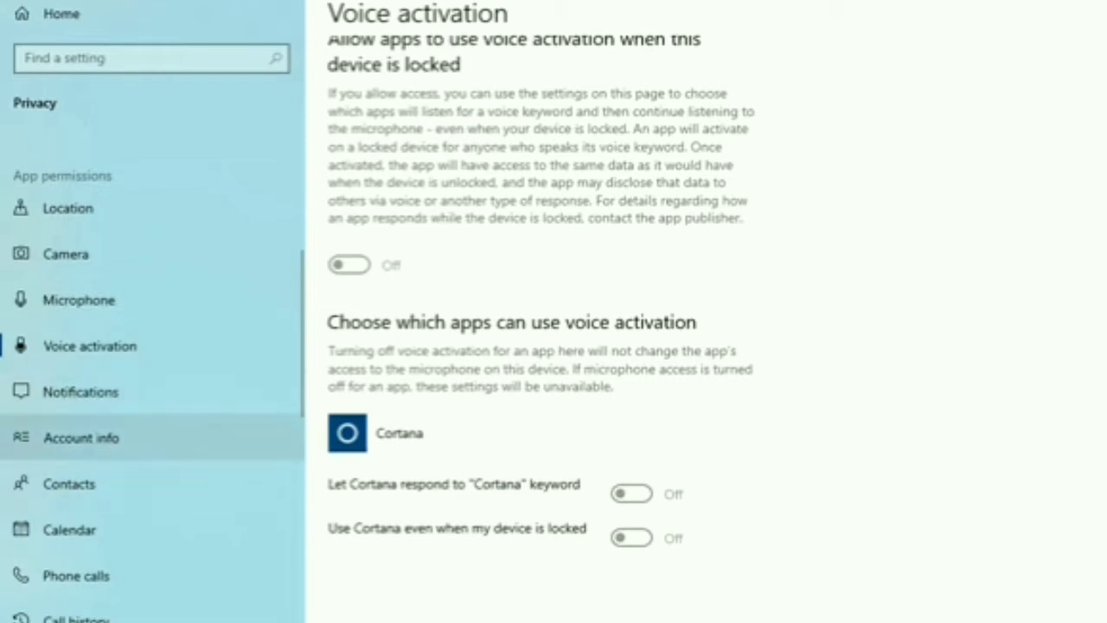
# Turn off contacts access for this device in the Contacts permissions and check the list of apps.
pyautogui.scroll(-3, 86, 480)
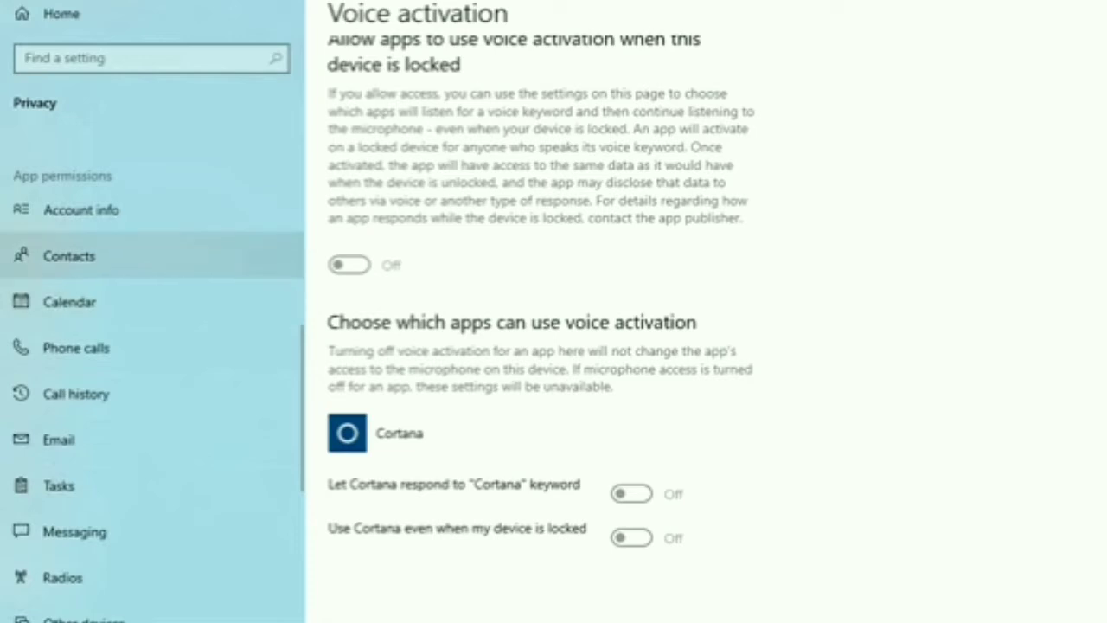
pyautogui.click(69, 255)
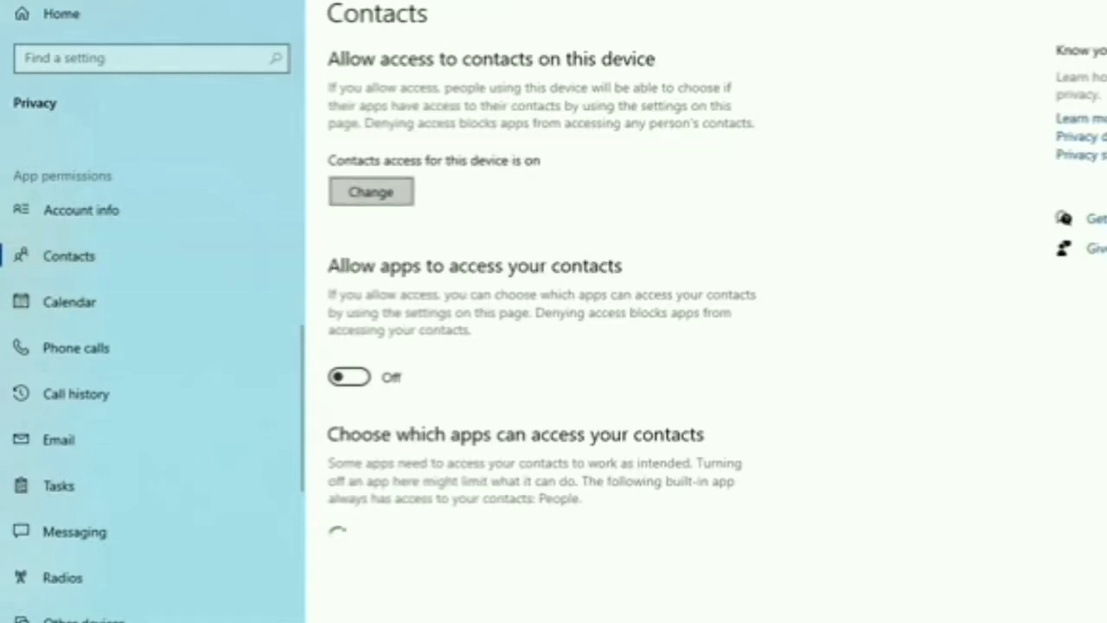
pyautogui.click(371, 192)
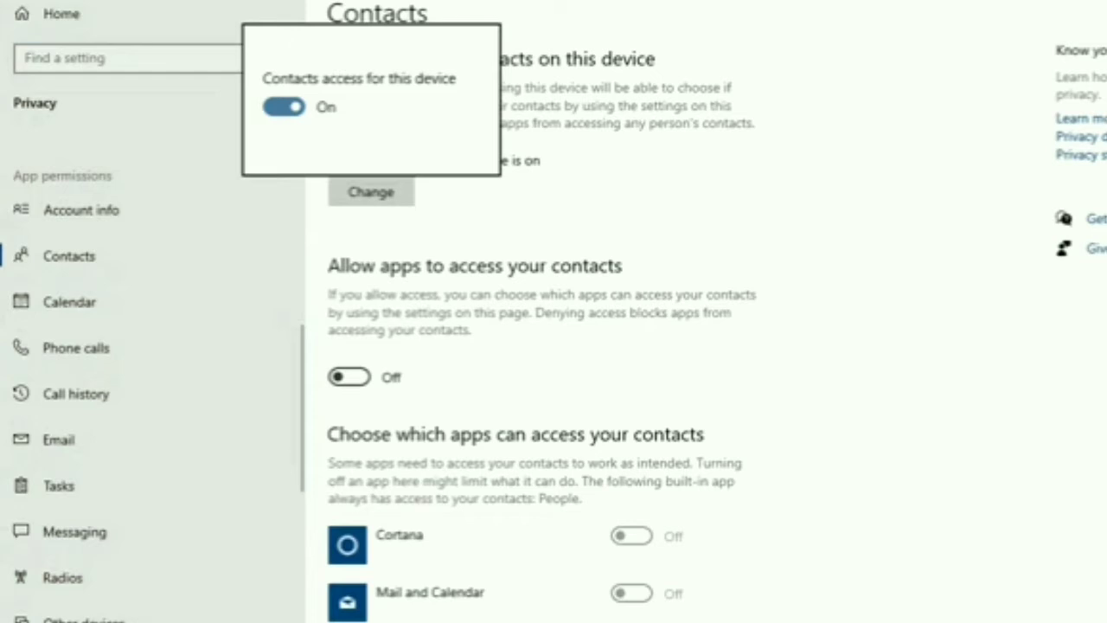
pyautogui.click(284, 107)
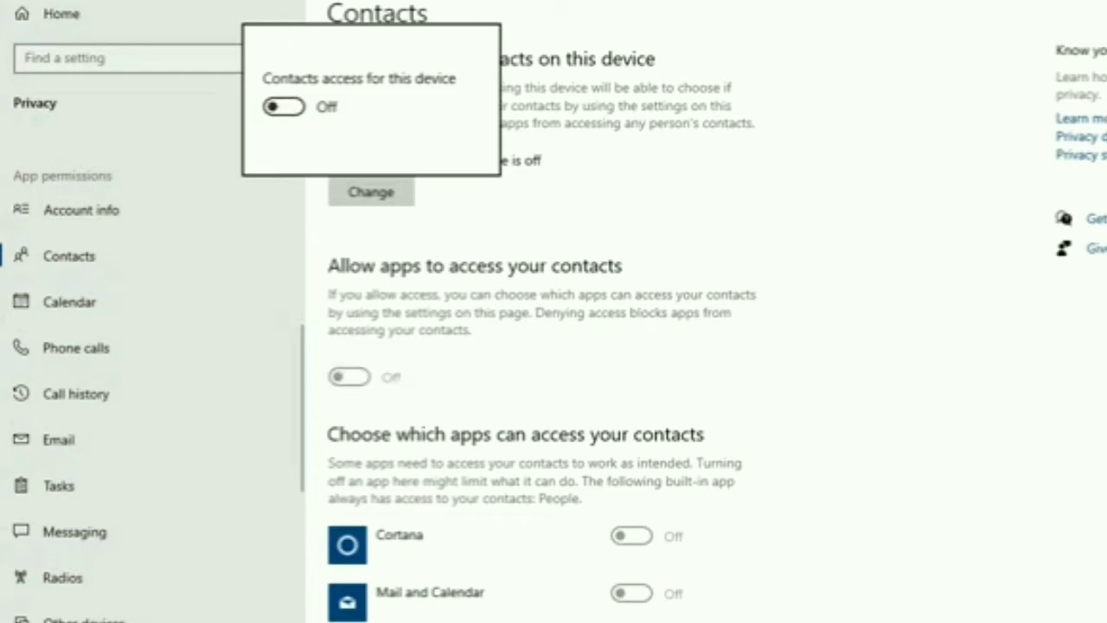
pyautogui.click(554, 233)
pyautogui.scroll(-4, 553, 346)
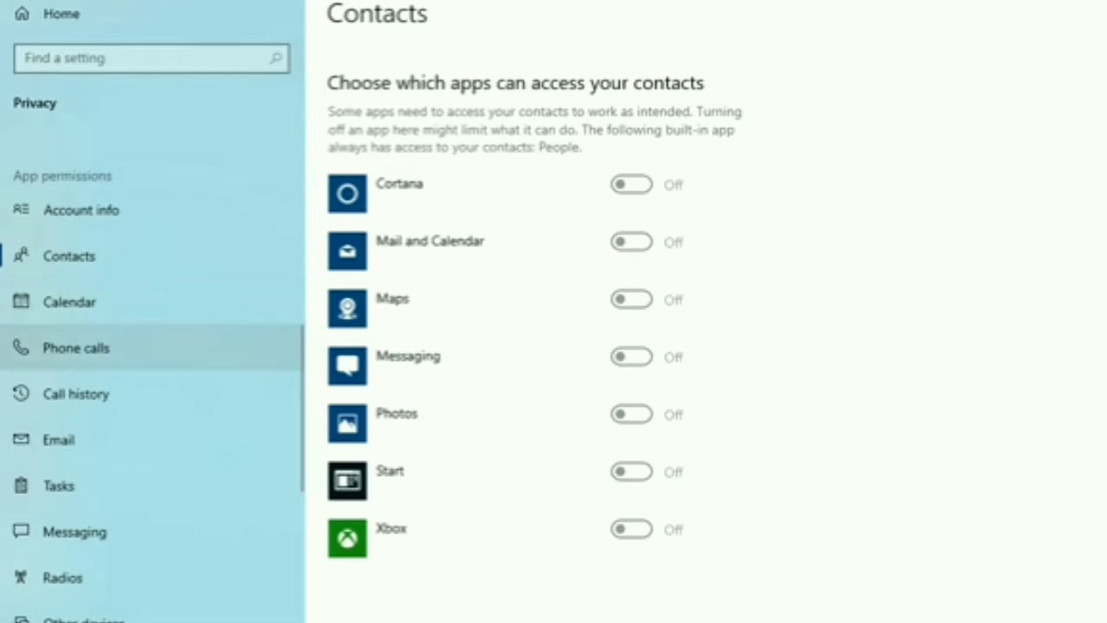
# Turn off calendar access for this device in the Calendar permissions and check the list of apps.
pyautogui.click(70, 301)
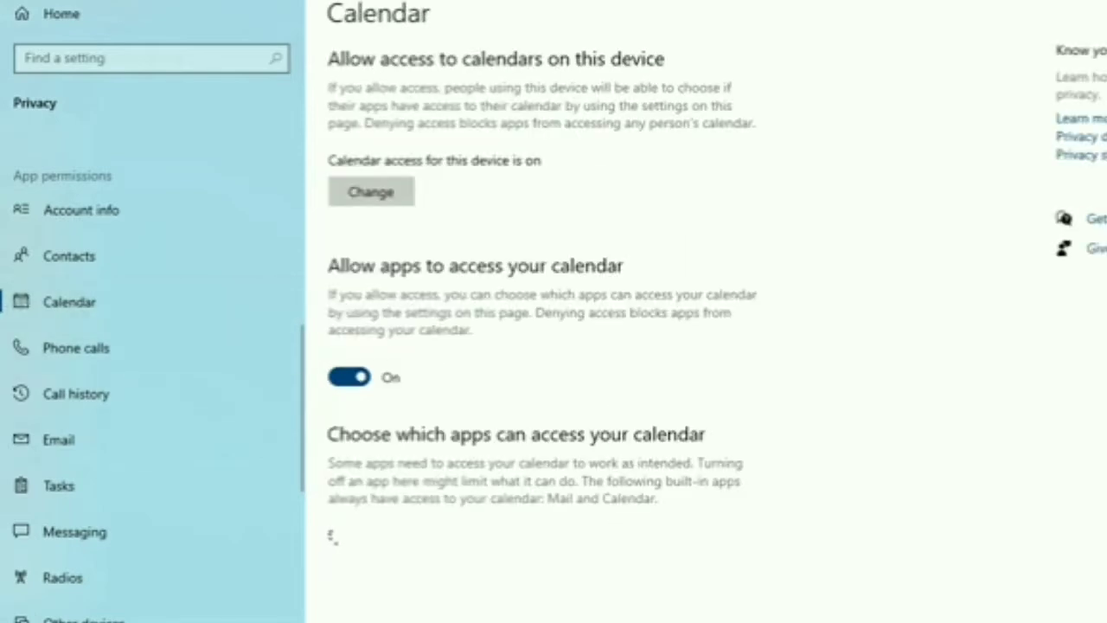
pyautogui.click(370, 191)
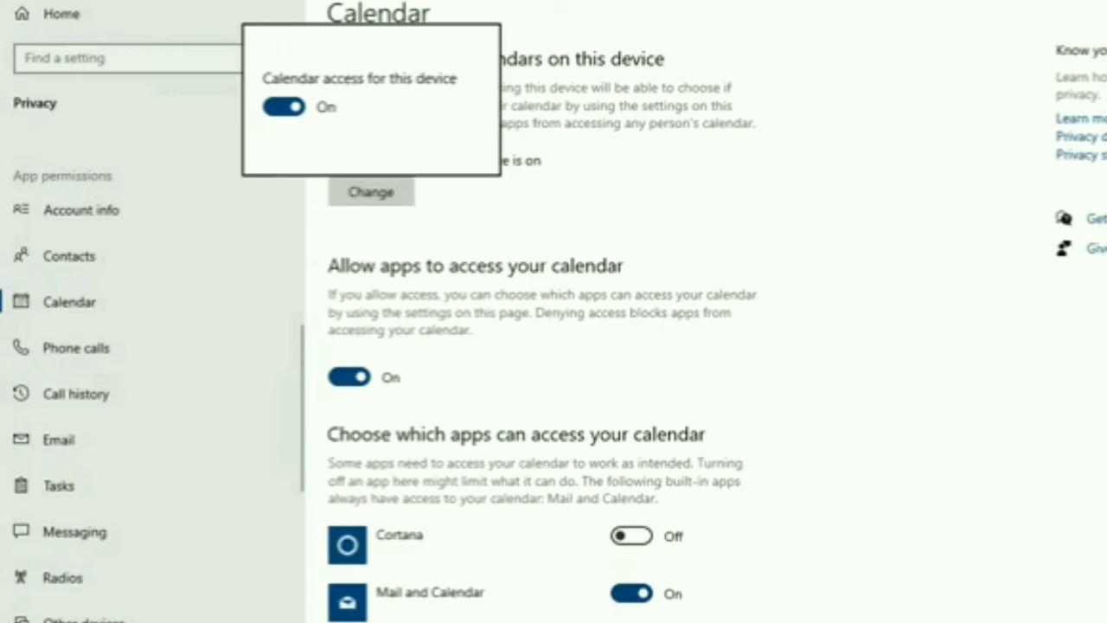
pyautogui.click(283, 107)
pyautogui.click(173, 346)
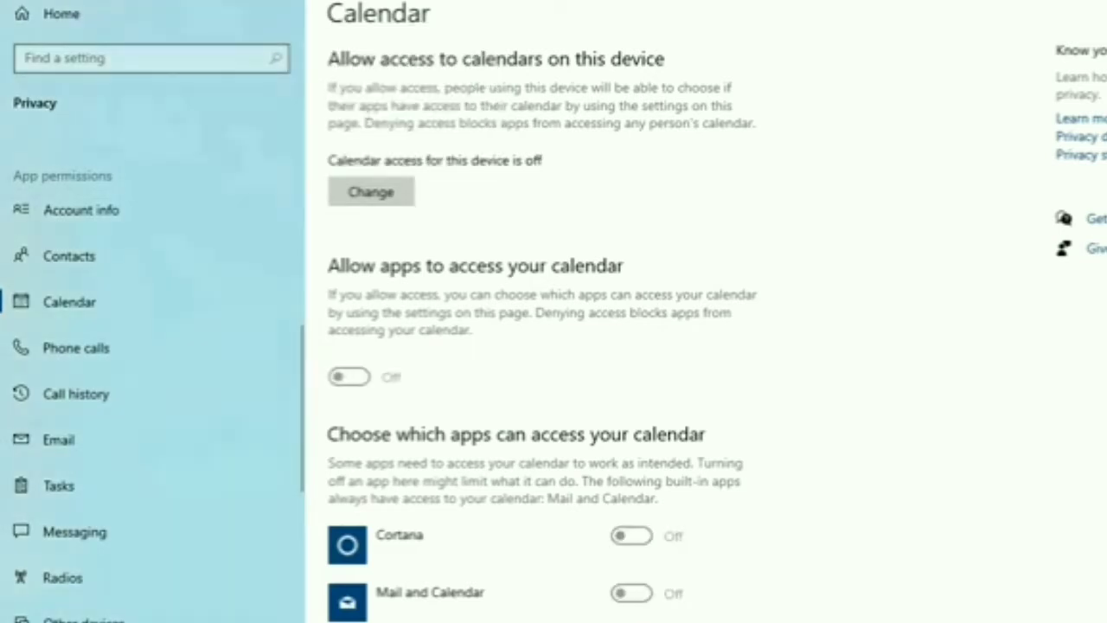
pyautogui.scroll(-3, 705, 328)
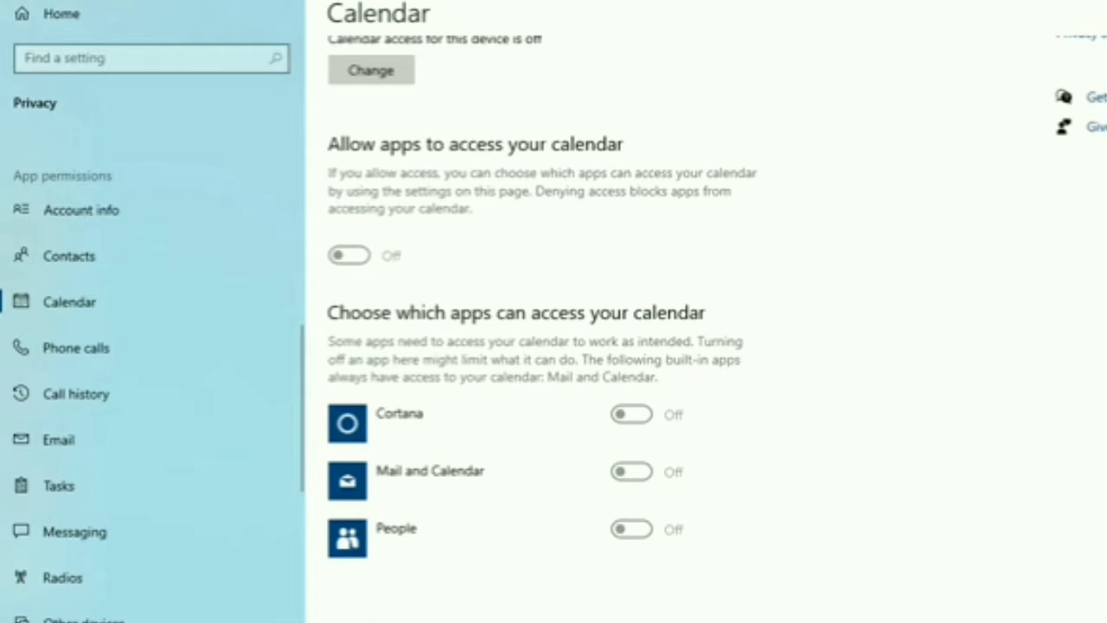
# Turn off phone call access for this device in the Phone calls permissions.
pyautogui.click(76, 347)
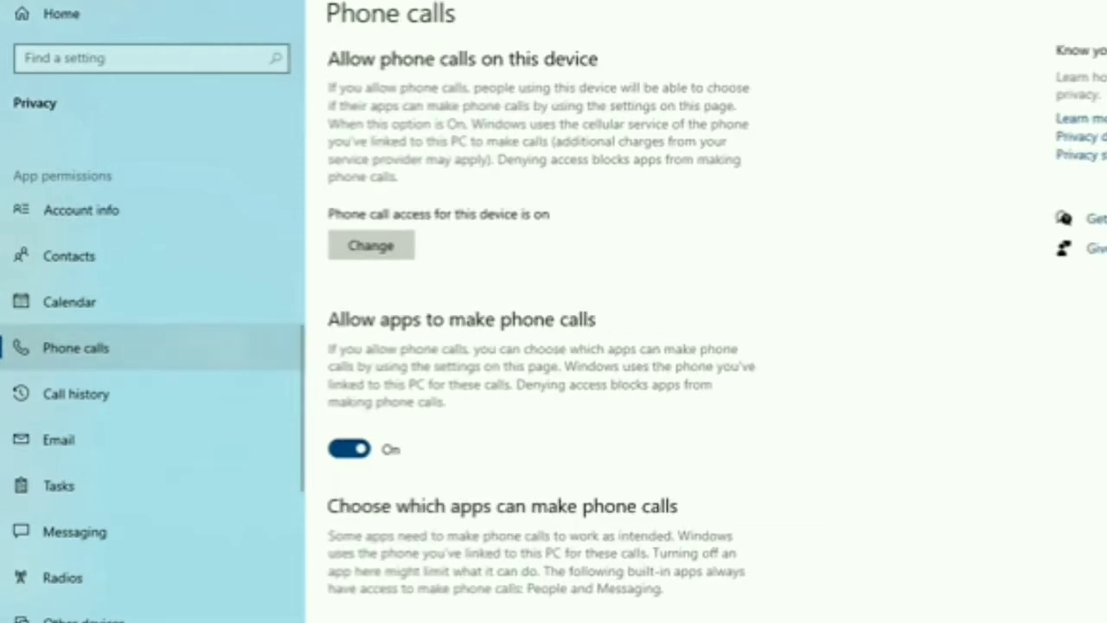
pyautogui.click(371, 245)
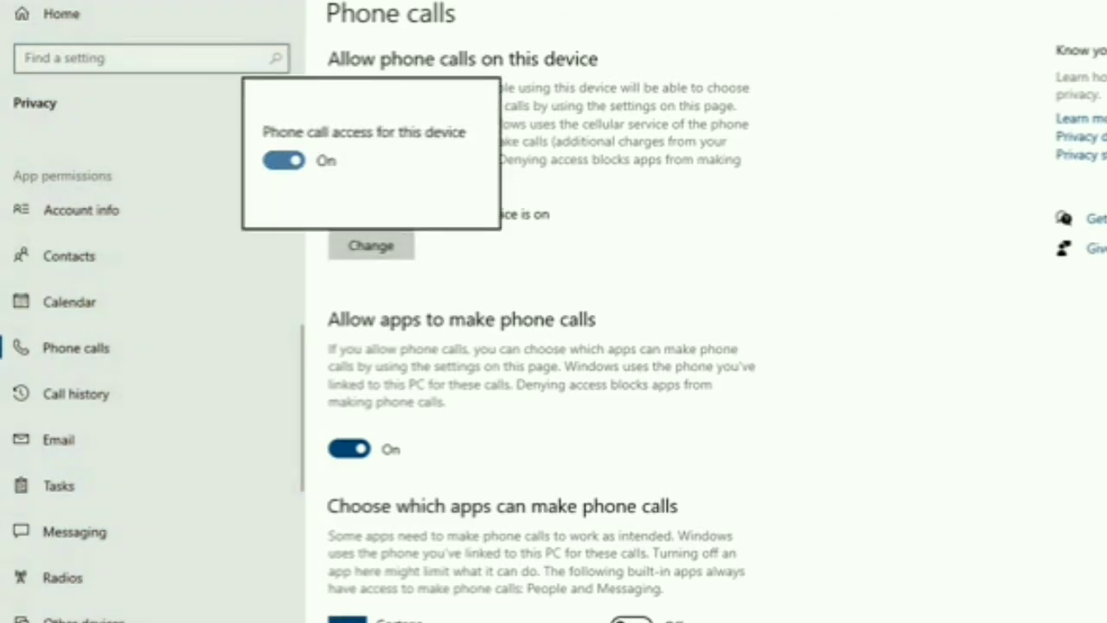
pyautogui.click(284, 160)
pyautogui.press('Escape')
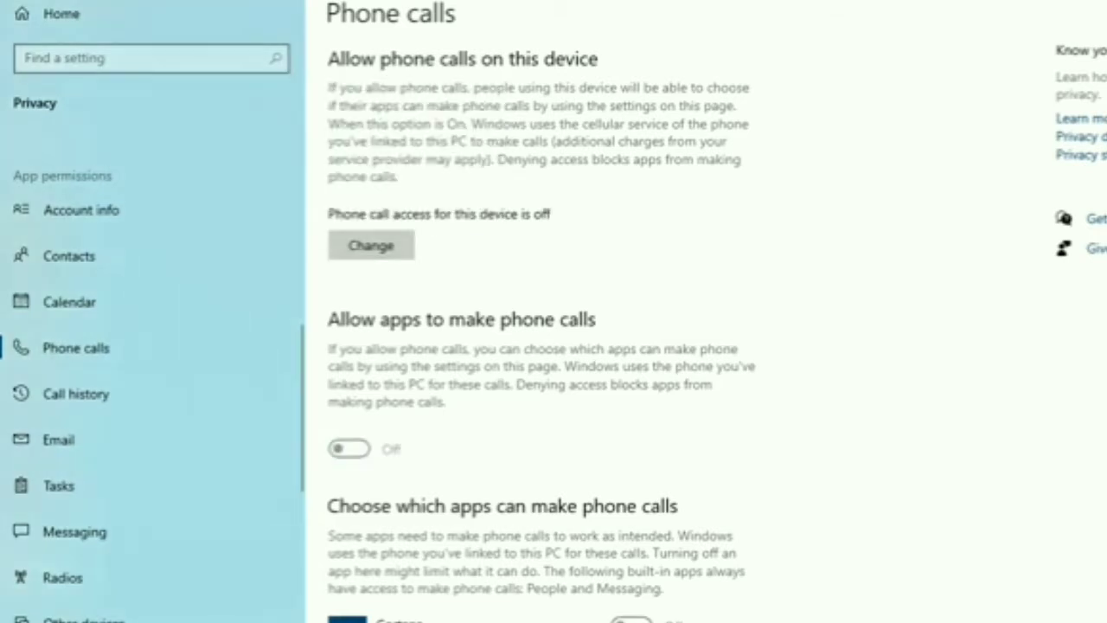
# Turn phone call access for this device on and back off.
pyautogui.click(371, 246)
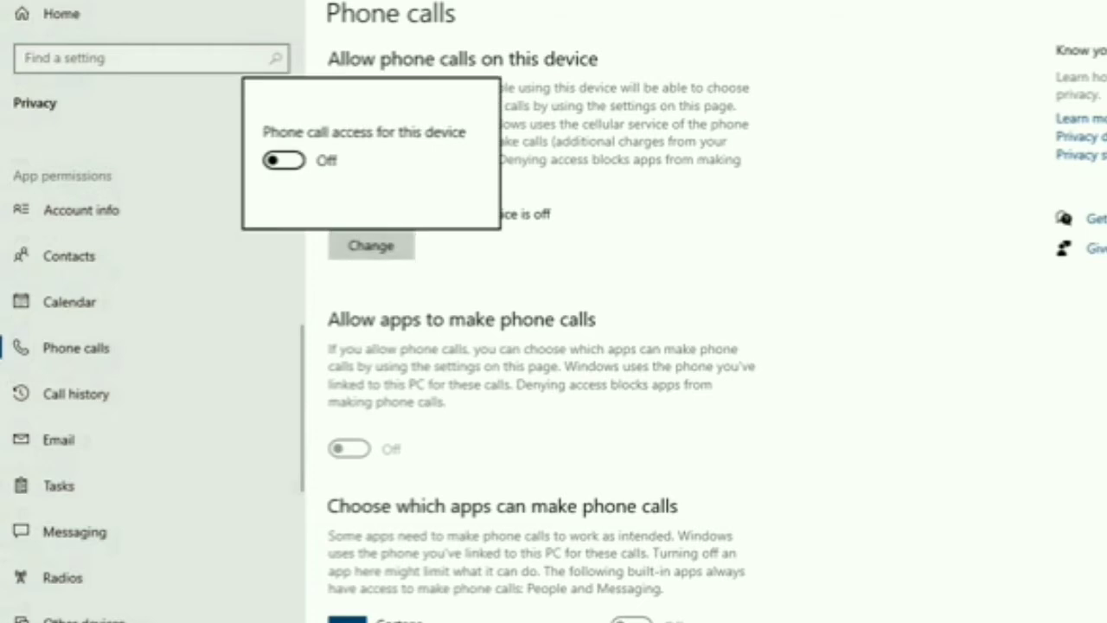
pyautogui.click(284, 160)
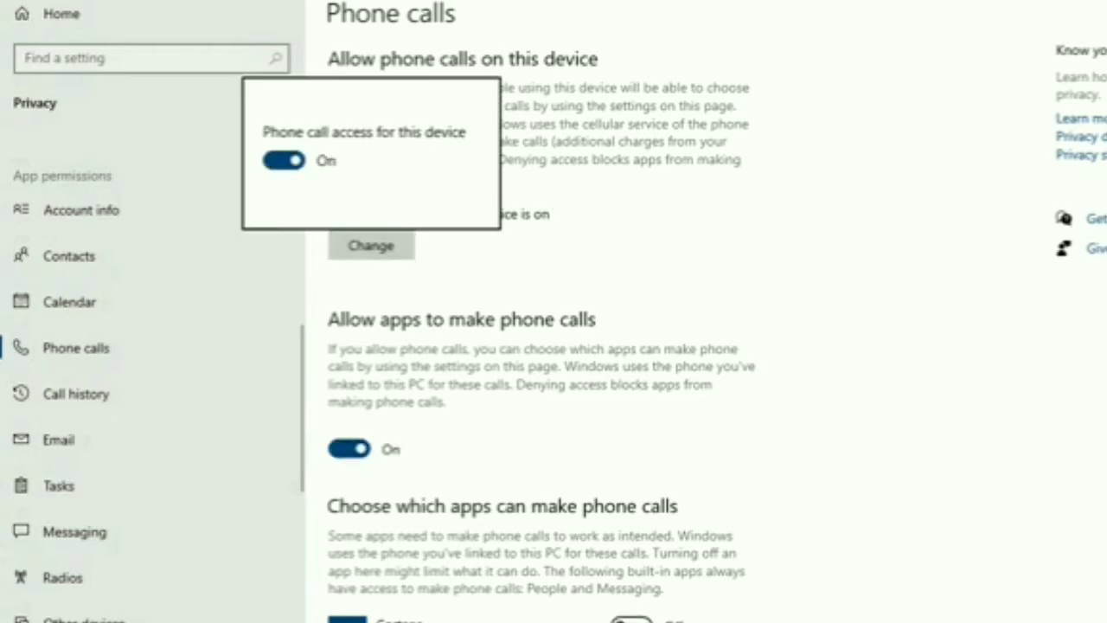
pyautogui.click(283, 160)
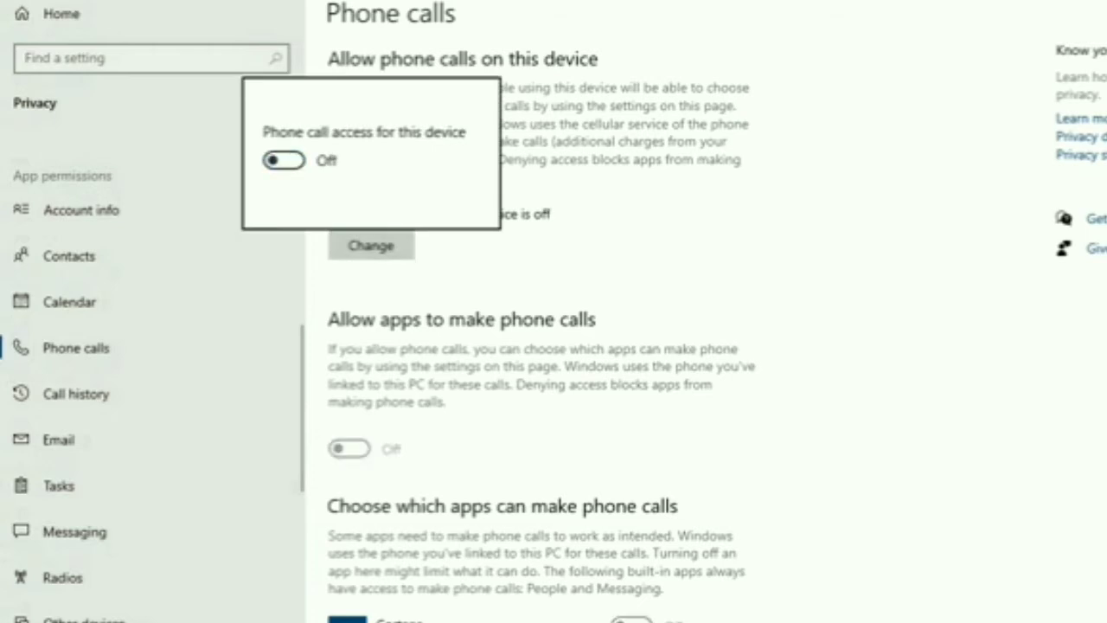
pyautogui.click(173, 387)
# Look through the Call history, Email, Tasks and Messaging permissions.
pyautogui.scroll(-1, 165, 381)
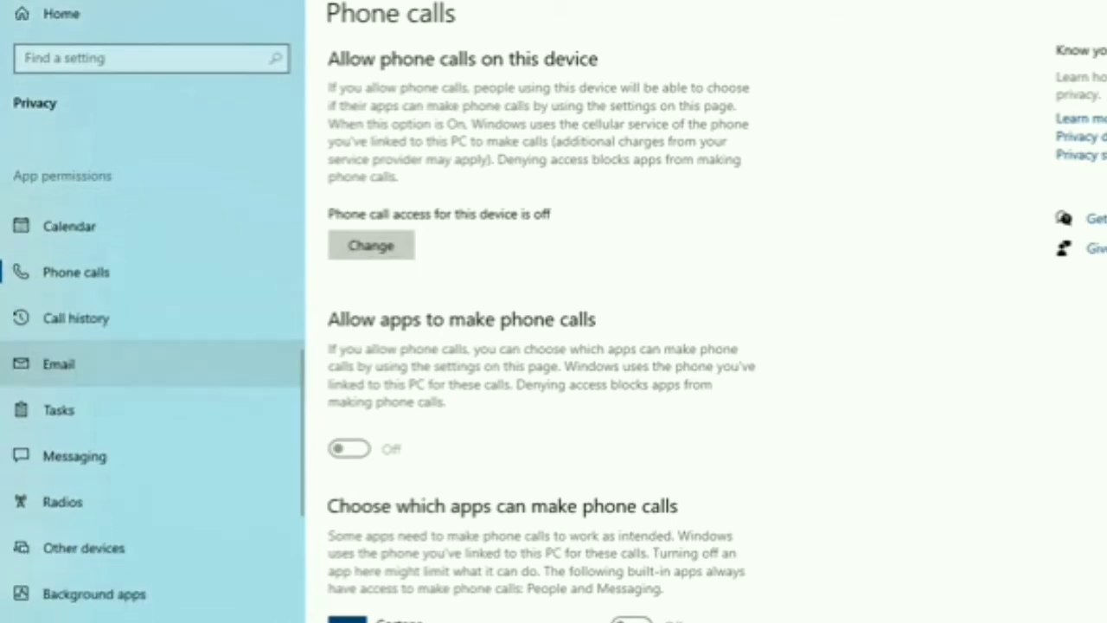
pyautogui.click(156, 318)
pyautogui.click(156, 364)
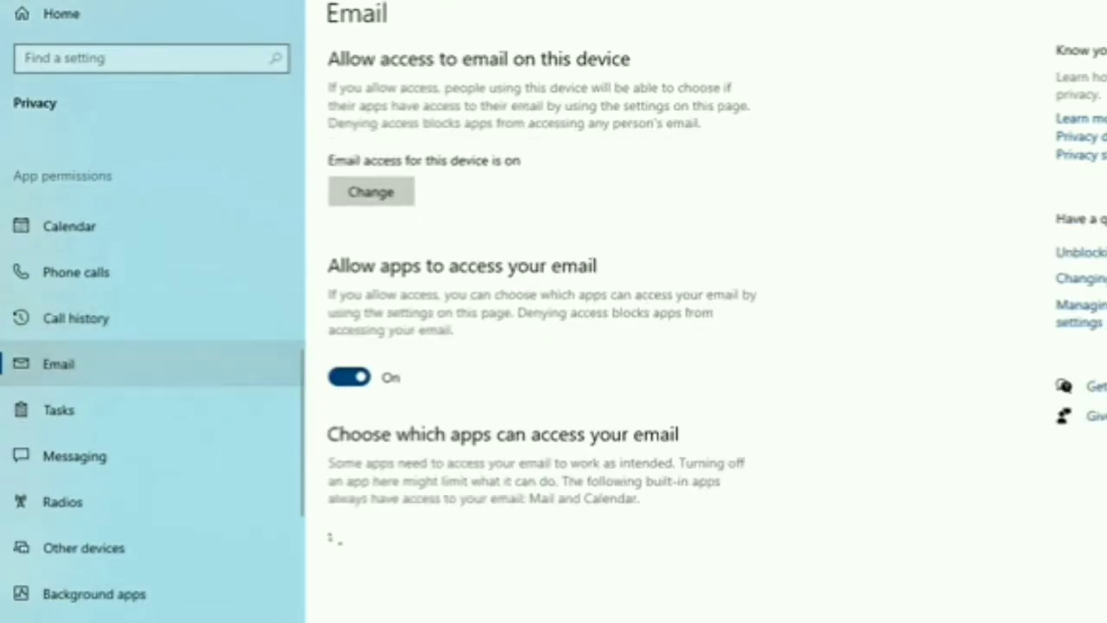
pyautogui.click(156, 410)
pyautogui.scroll(-1, 156, 402)
pyautogui.click(155, 305)
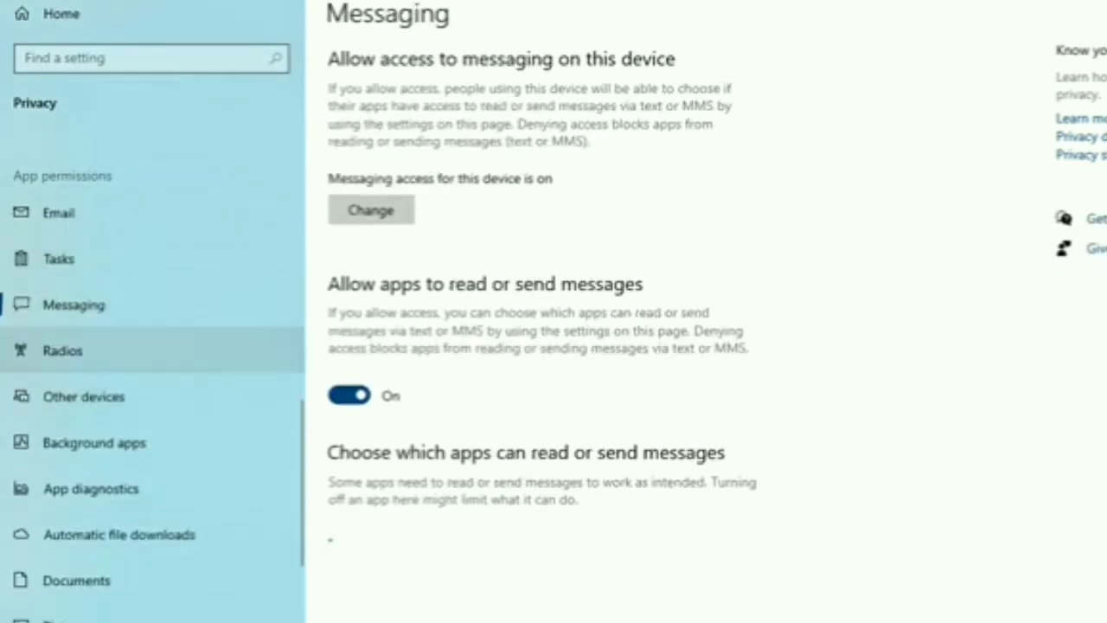
# Open the Background apps permissions and switch running apps in the background on and back off.
pyautogui.scroll(-2, 156, 442)
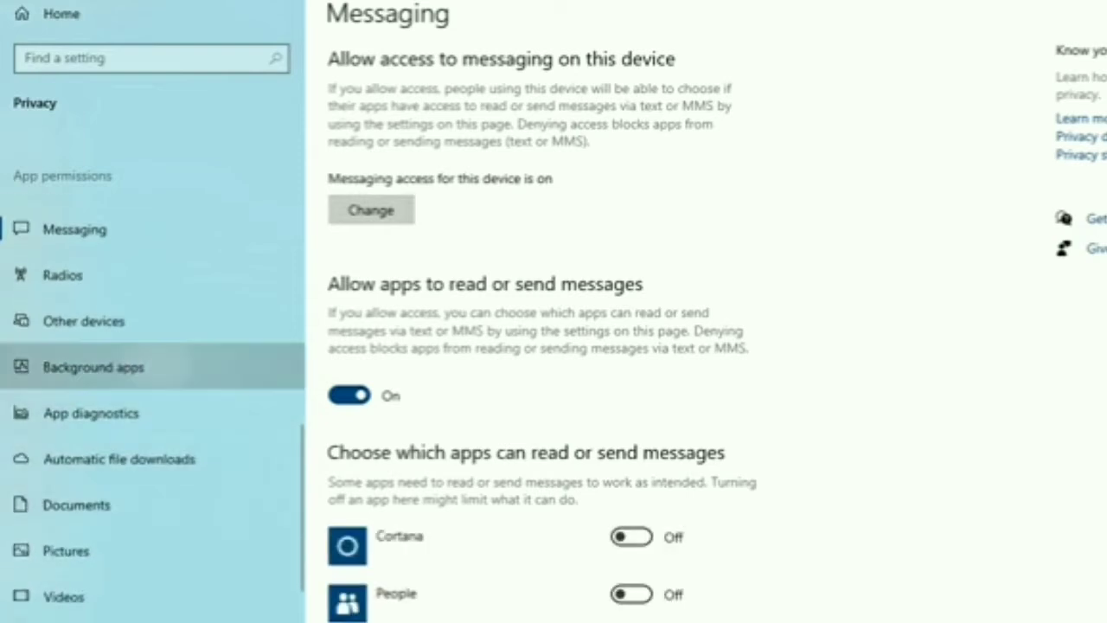
pyautogui.click(93, 366)
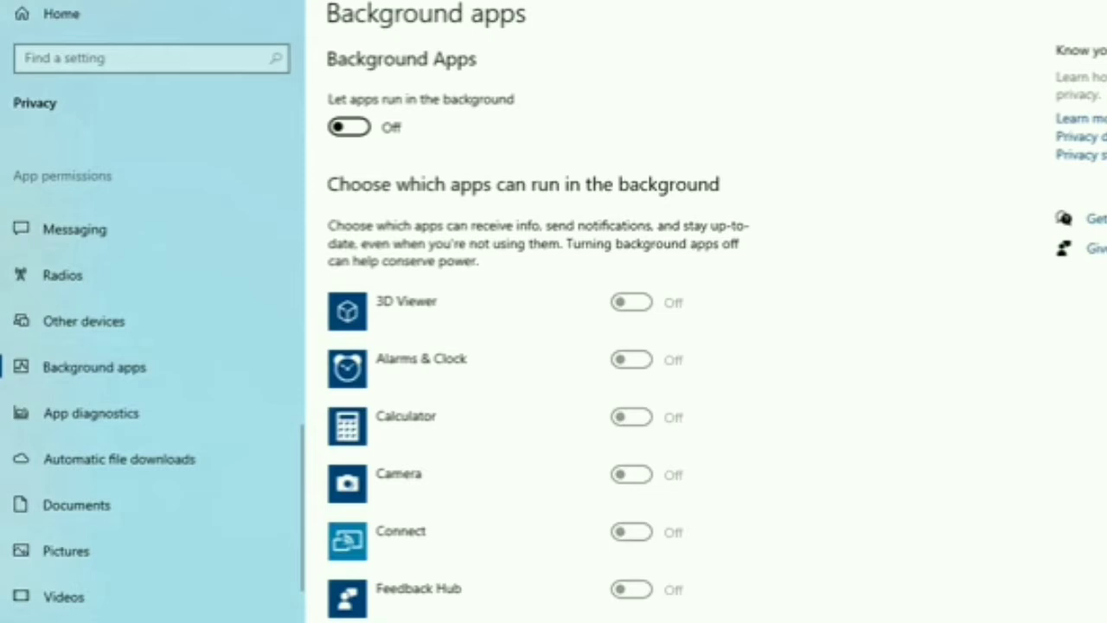
pyautogui.click(350, 127)
pyautogui.click(350, 128)
# Review which apps can run in the background, switching the overall background permission on and back off to compare.
pyautogui.scroll(-12, 506, 346)
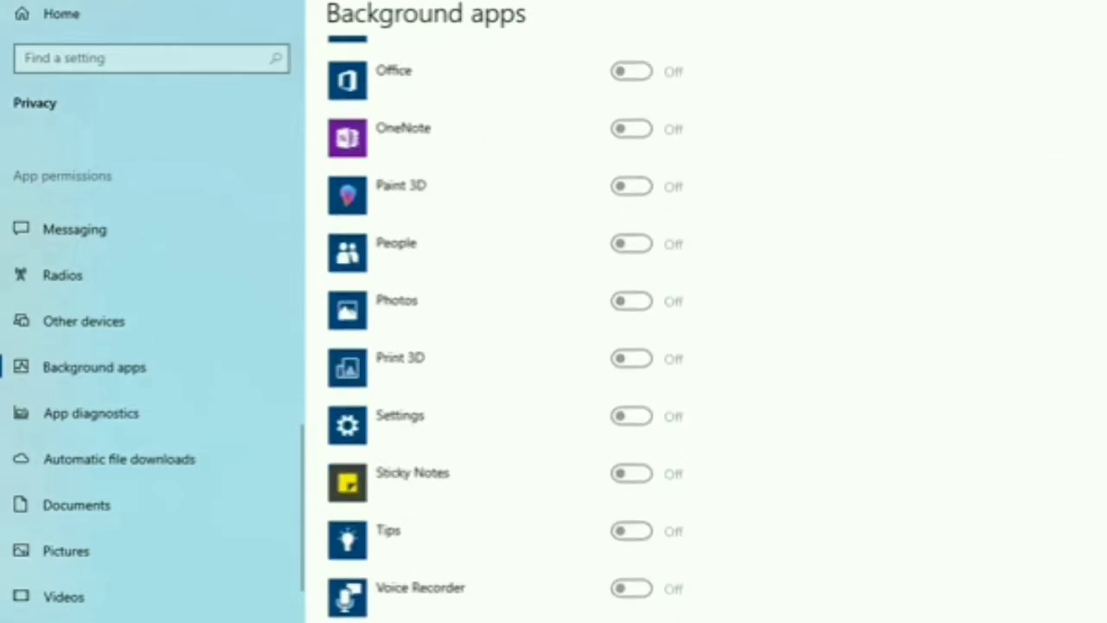
pyautogui.scroll(-4, 506, 345)
pyautogui.scroll(15, 506, 346)
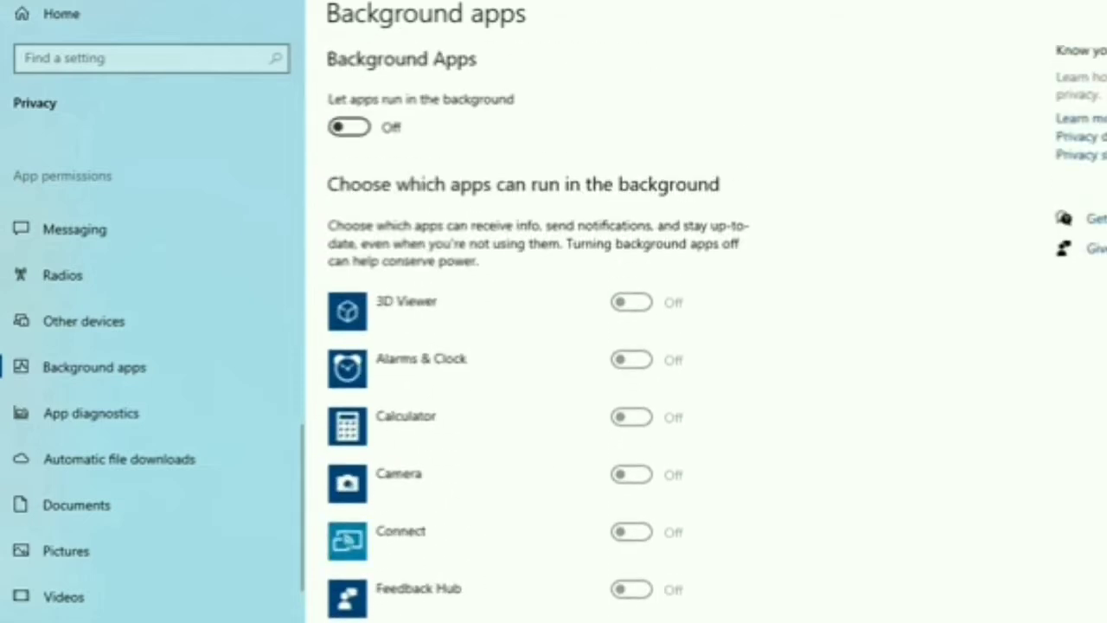
pyautogui.scroll(-4, 554, 345)
pyautogui.scroll(4, 554, 346)
pyautogui.scroll(-8, 553, 346)
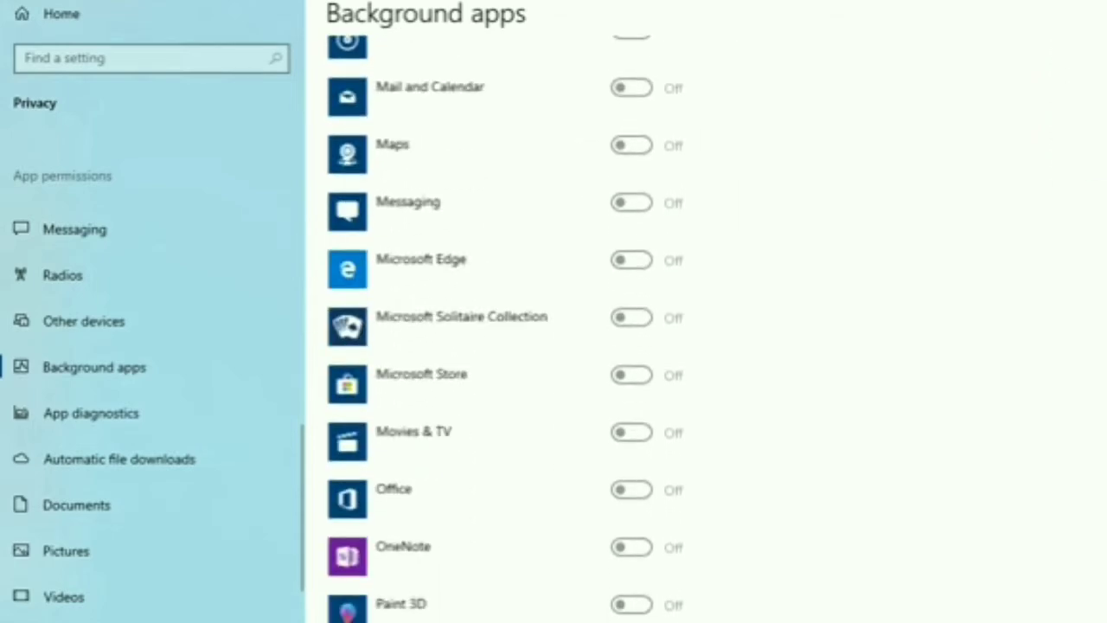
pyautogui.scroll(3, 553, 346)
pyautogui.scroll(5, 554, 345)
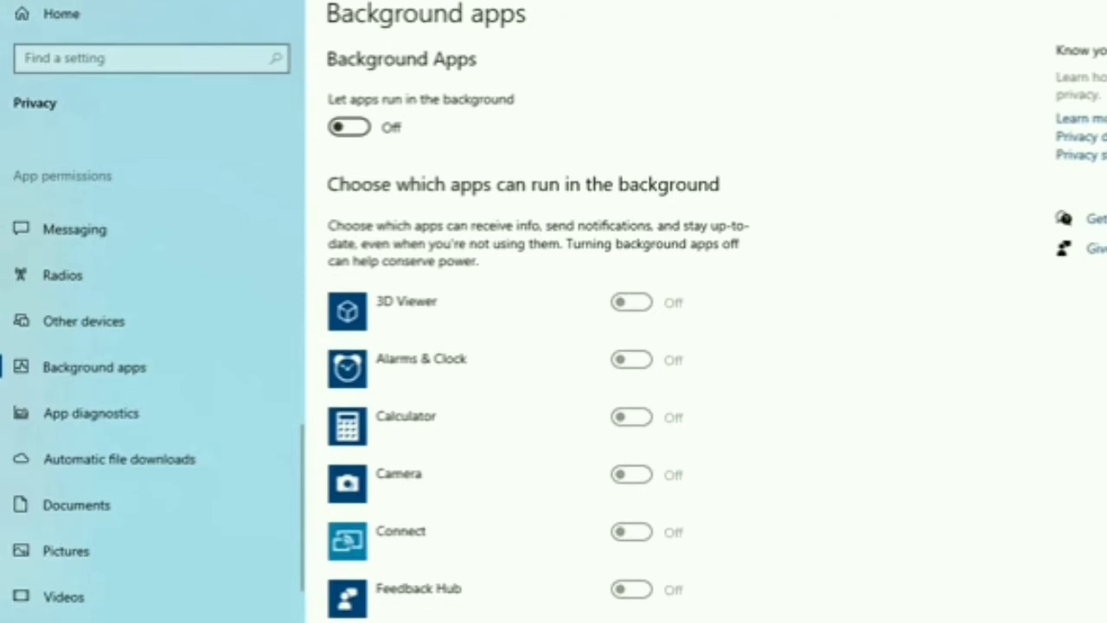
pyautogui.click(348, 127)
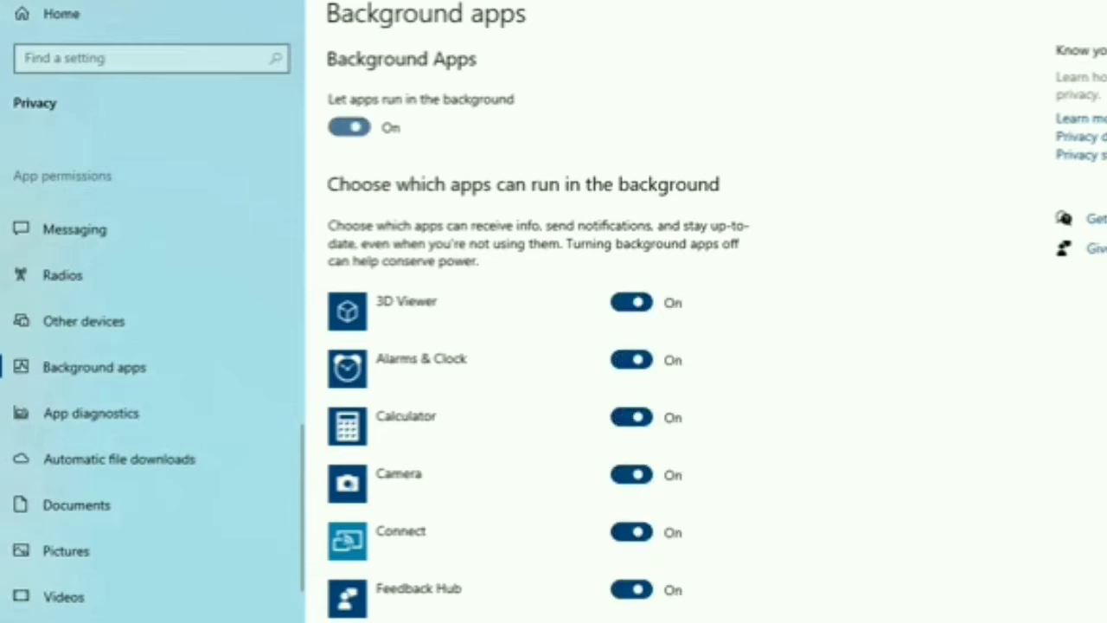
pyautogui.click(349, 127)
# Turn off app diagnostics access for this device in the App diagnostics permissions.
pyautogui.scroll(-1, 151, 306)
pyautogui.scroll(-1, 151, 324)
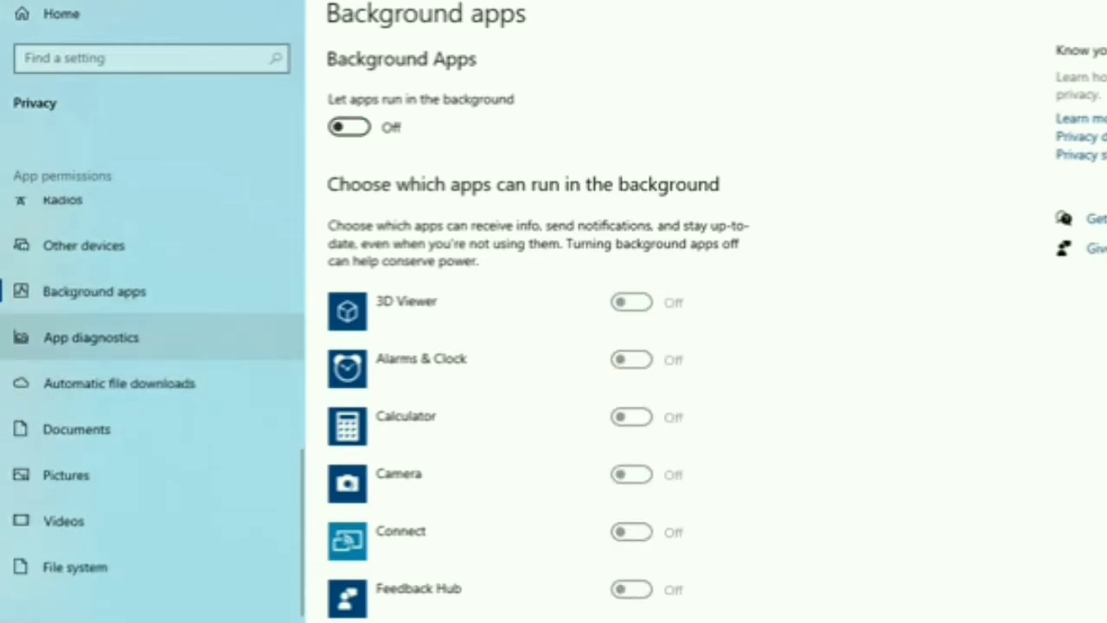
pyautogui.click(151, 336)
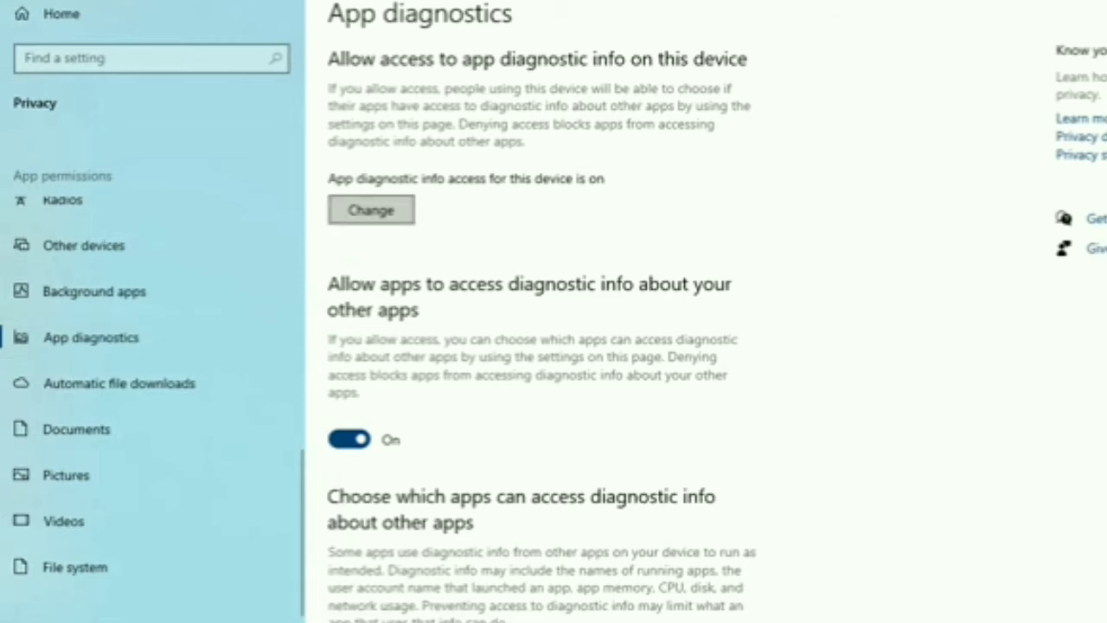
pyautogui.click(371, 210)
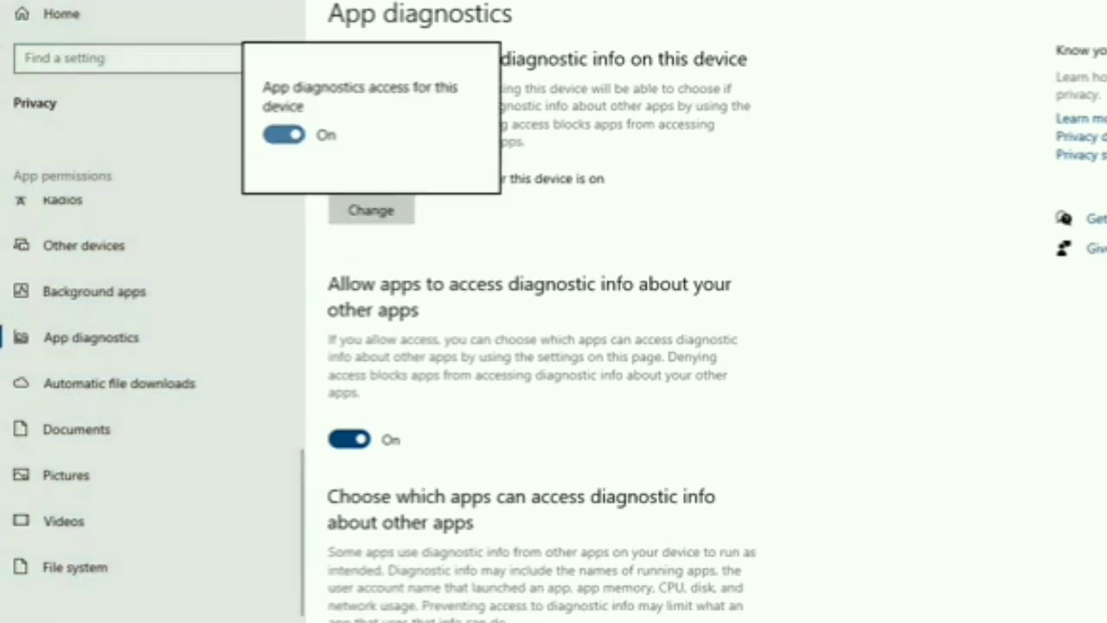
pyautogui.click(284, 134)
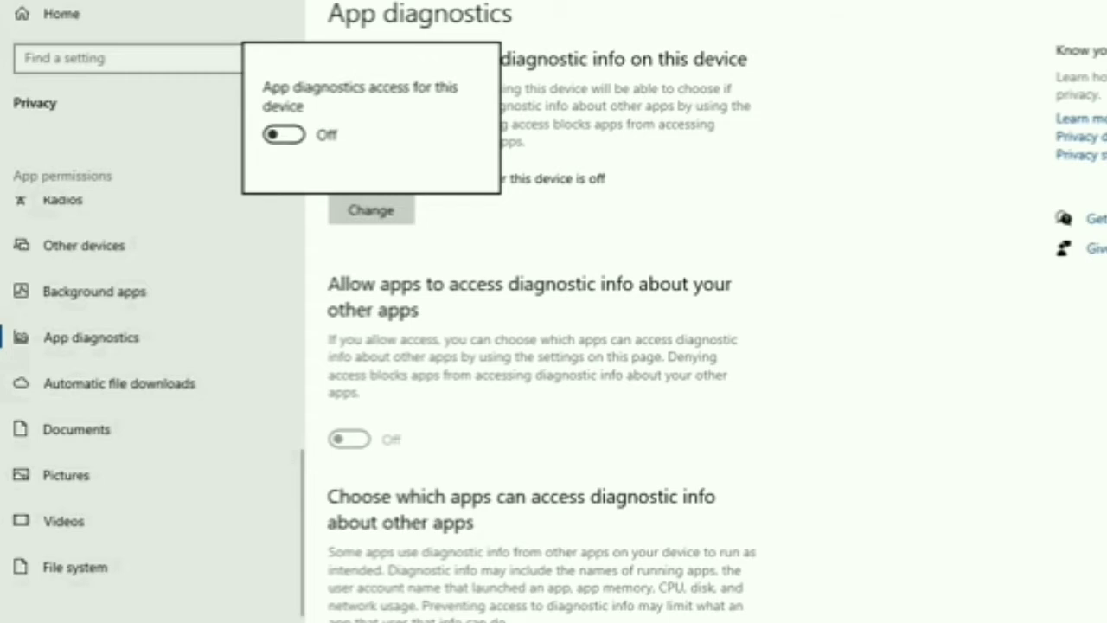
pyautogui.click(570, 227)
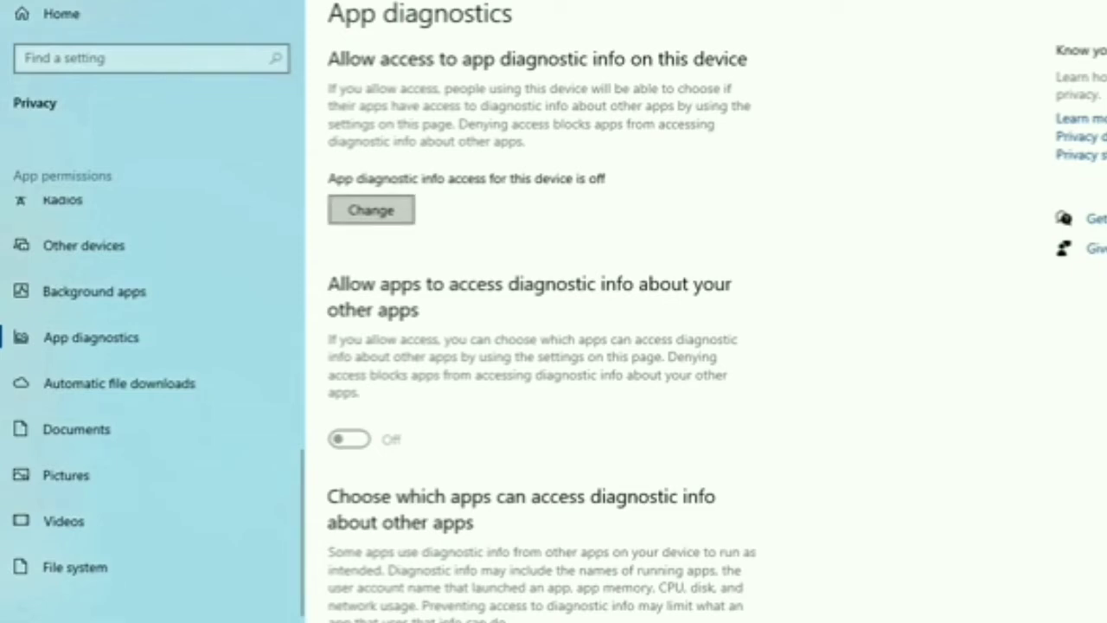
# Leave the Privacy settings and open the Notifications & actions page of the System settings.
pyautogui.scroll(-1, 151, 380)
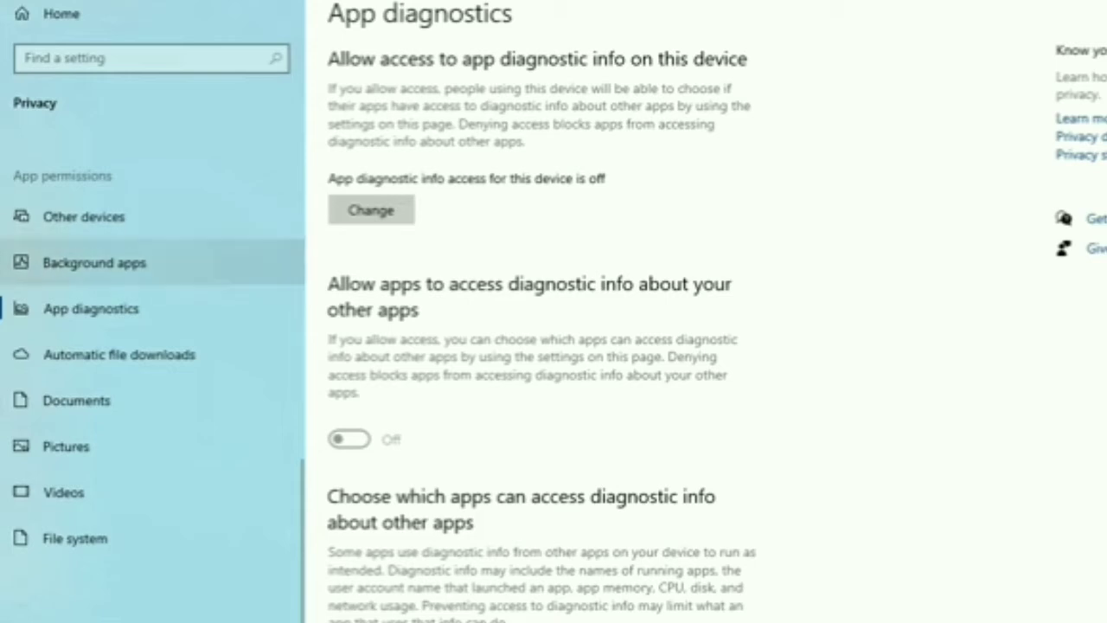
pyautogui.scroll(10, 151, 260)
pyautogui.scroll(3, 151, 266)
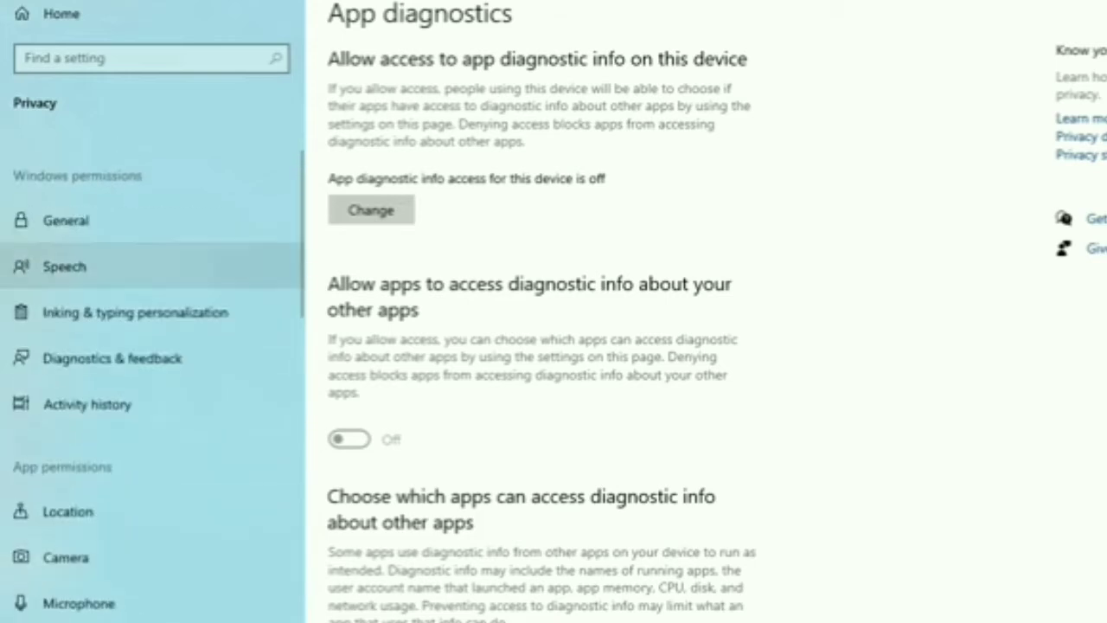
pyautogui.click(52, 13)
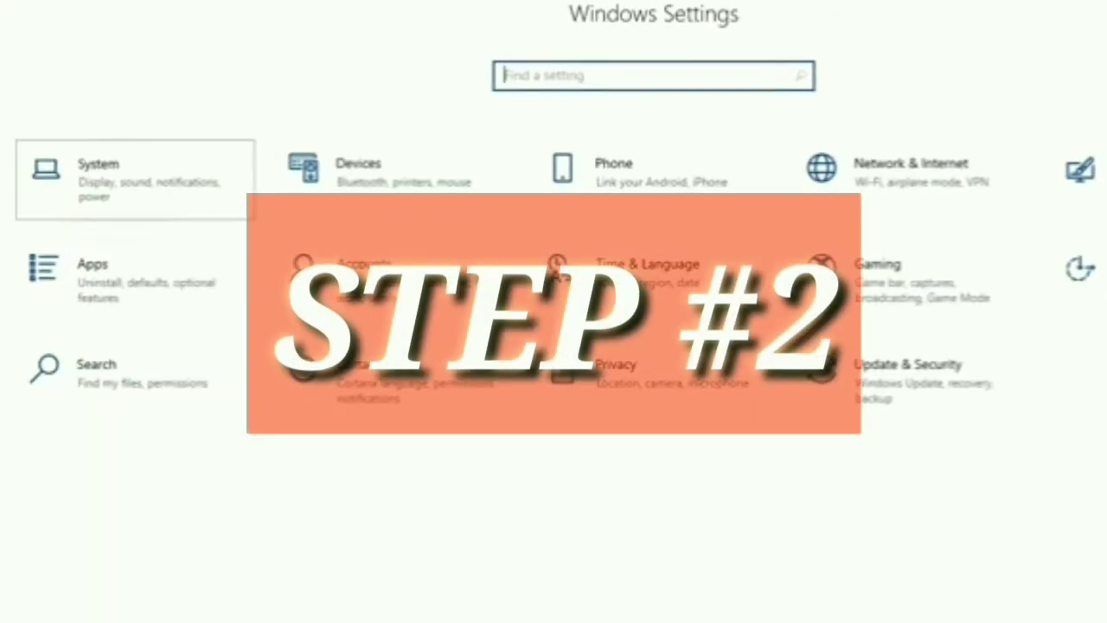
pyautogui.click(130, 177)
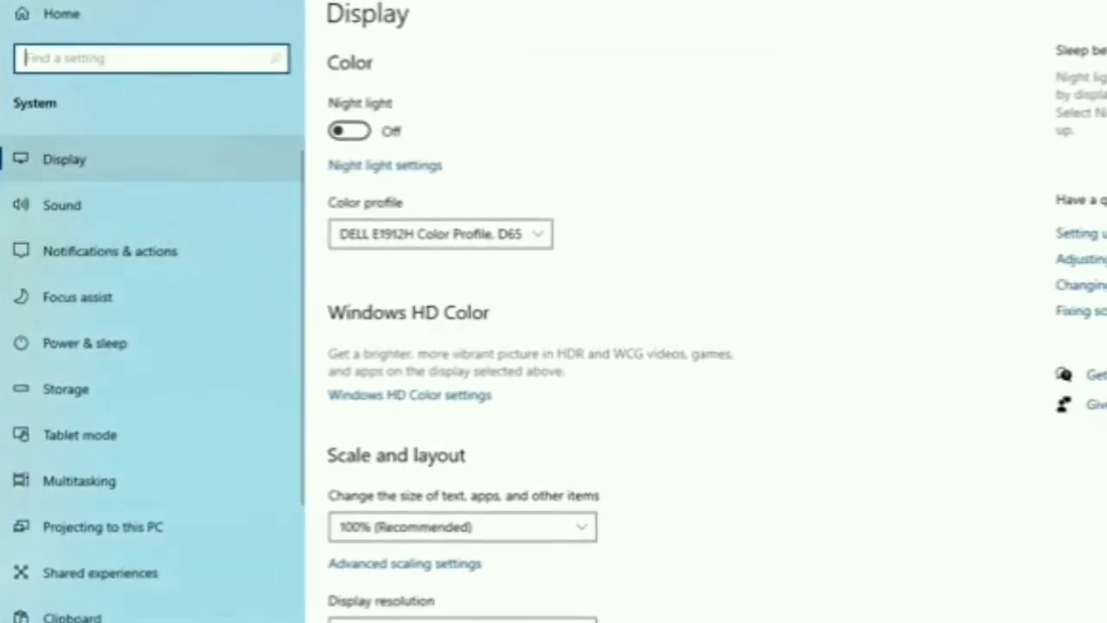
pyautogui.click(110, 251)
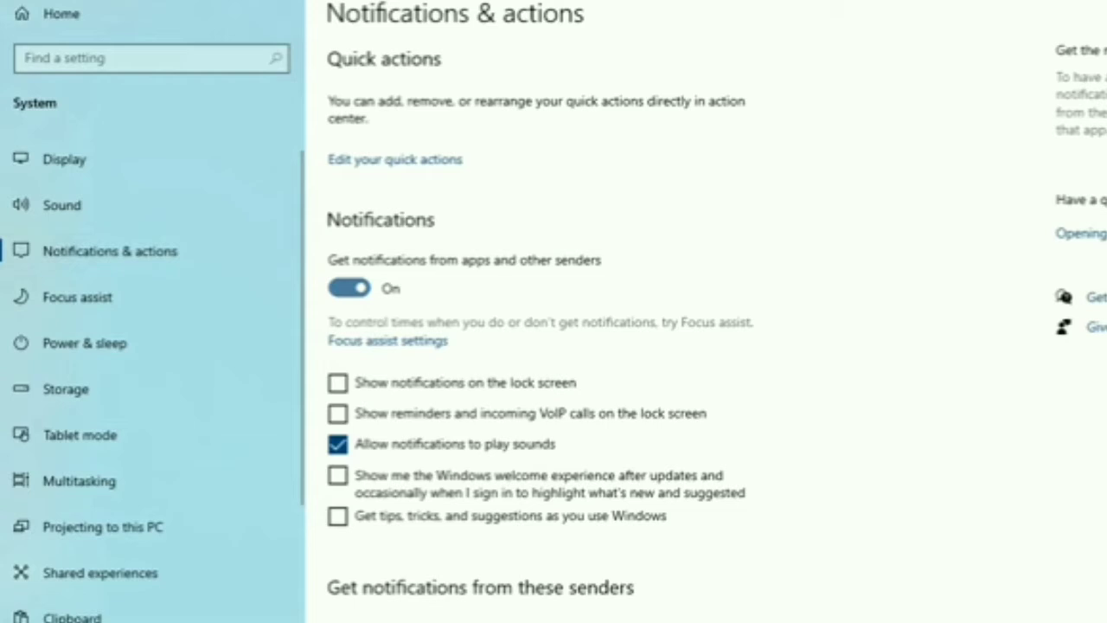
# Switch notifications from apps and other senders off and back on, and toggle the Windows tips, tricks and suggestions option on and off.
pyautogui.click(348, 288)
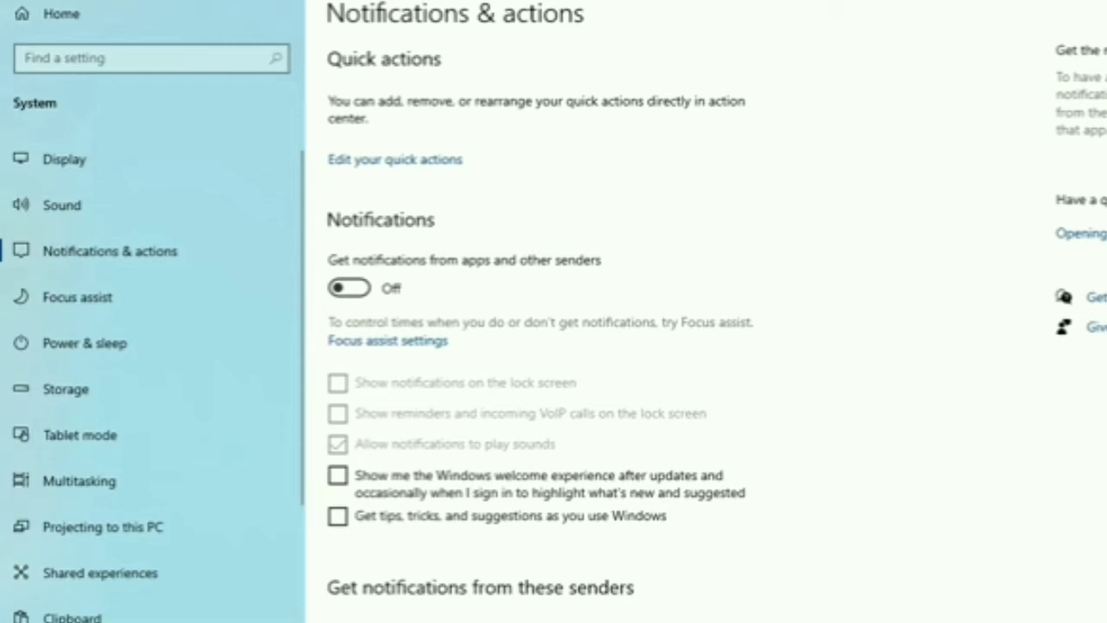
pyautogui.click(348, 288)
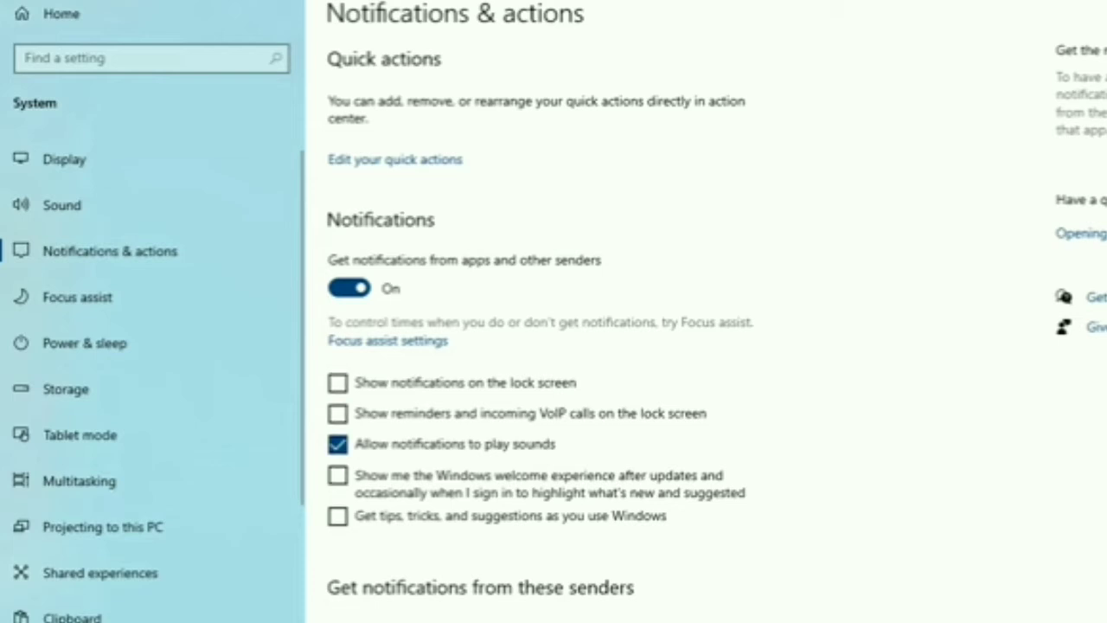
pyautogui.click(338, 516)
pyautogui.click(338, 517)
# Turn off notifications from the senders Google Chrome, Cortana, AutoPlay and Settings.
pyautogui.scroll(-5, 542, 375)
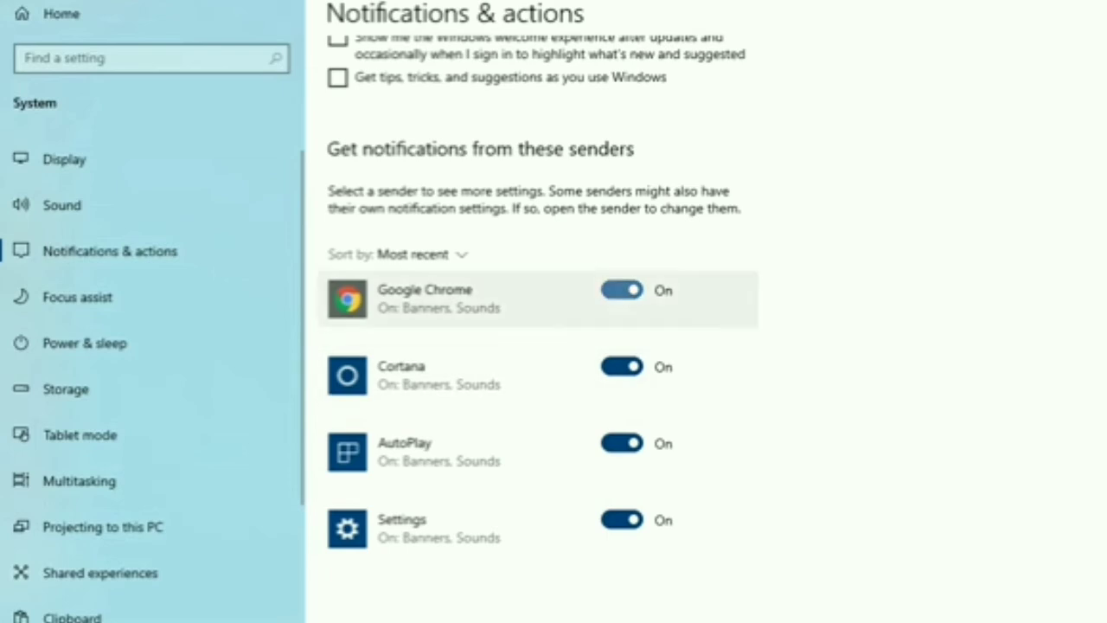
pyautogui.click(622, 290)
pyautogui.click(622, 367)
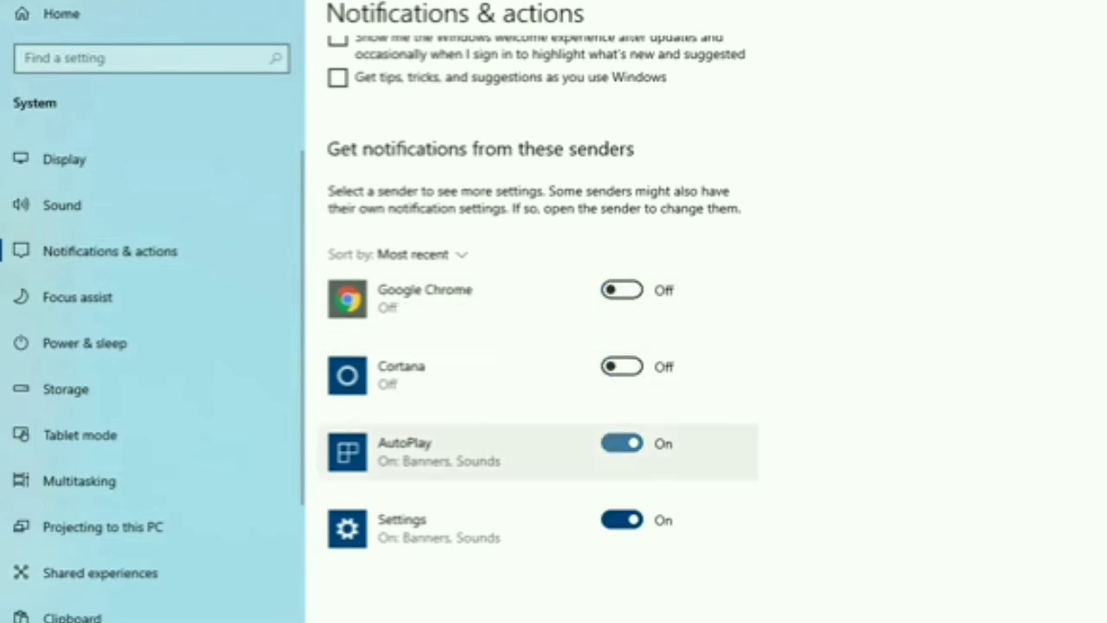
pyautogui.click(621, 442)
pyautogui.click(622, 520)
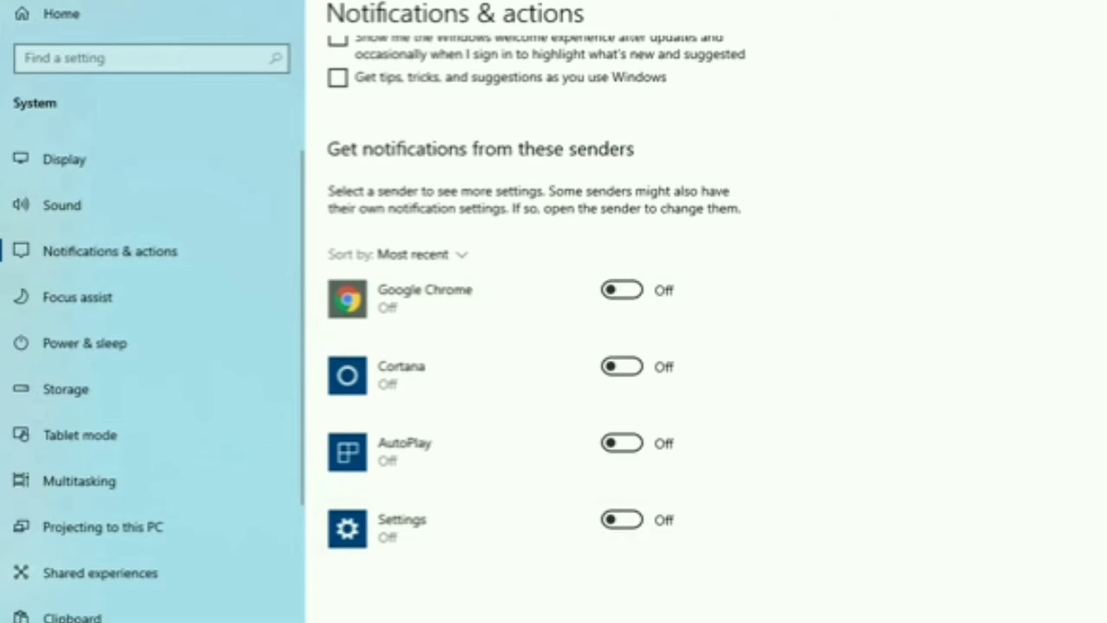
# Turn notifications from AutoPlay and Settings back on and leave the Notifications & actions page.
pyautogui.click(622, 443)
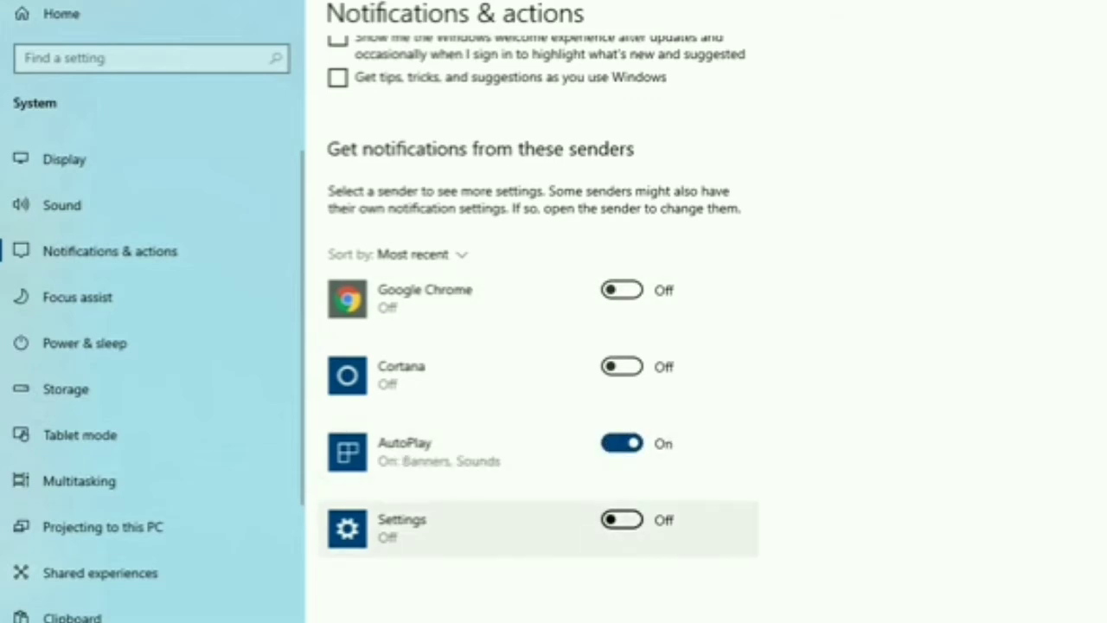
pyautogui.click(622, 519)
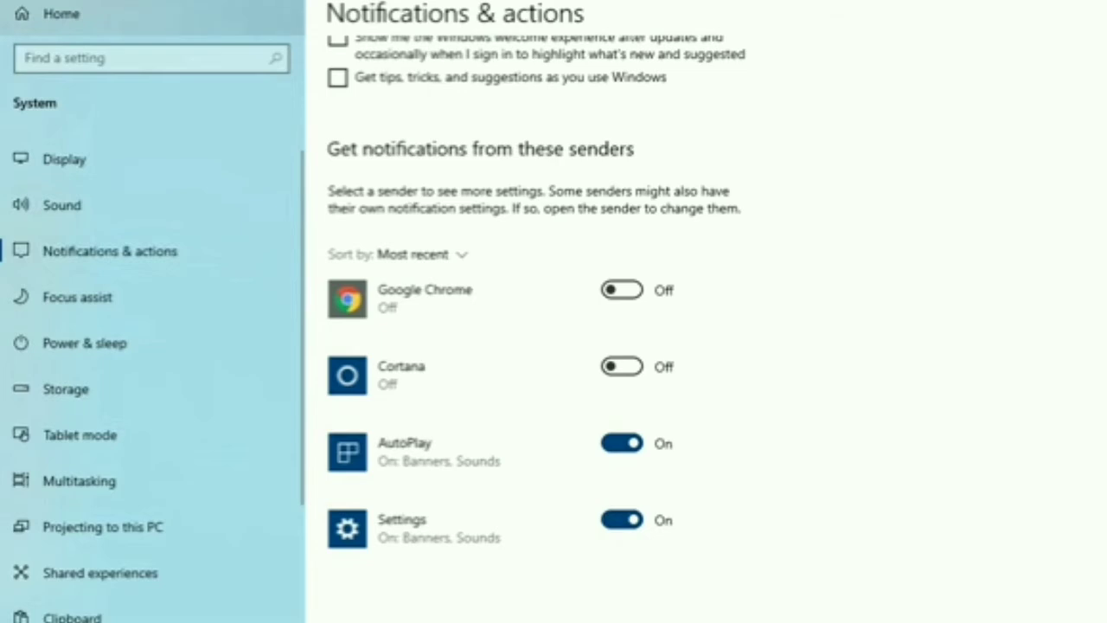
pyautogui.click(54, 13)
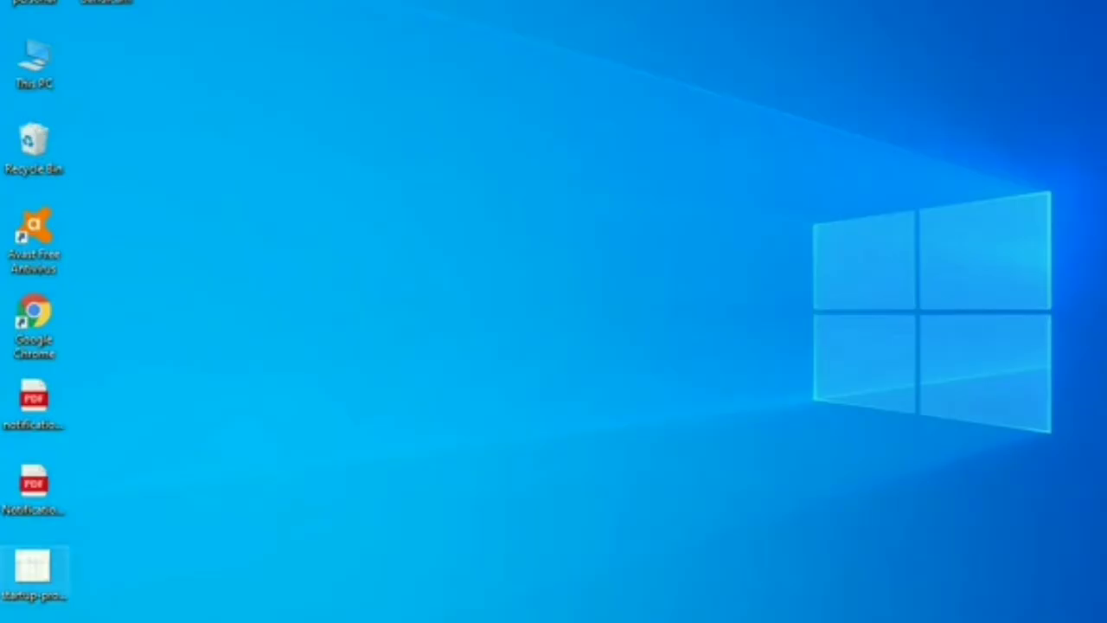
# Find and launch Run, and open the Windows Temp folder with the command temp.
pyautogui.press('super')
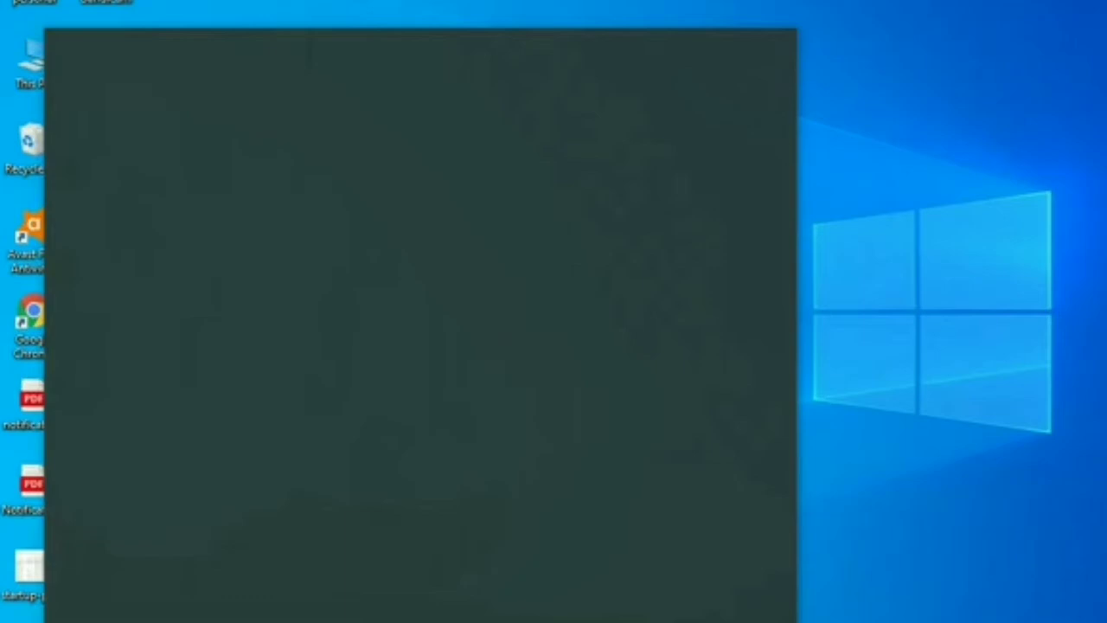
pyautogui.write('run')
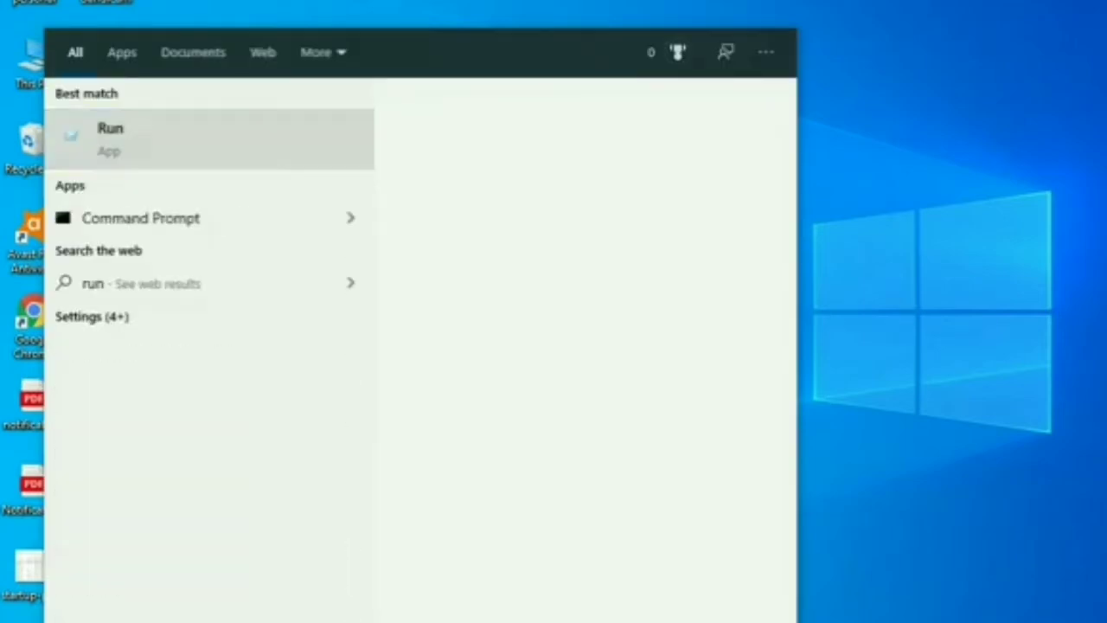
pyautogui.press('Return')
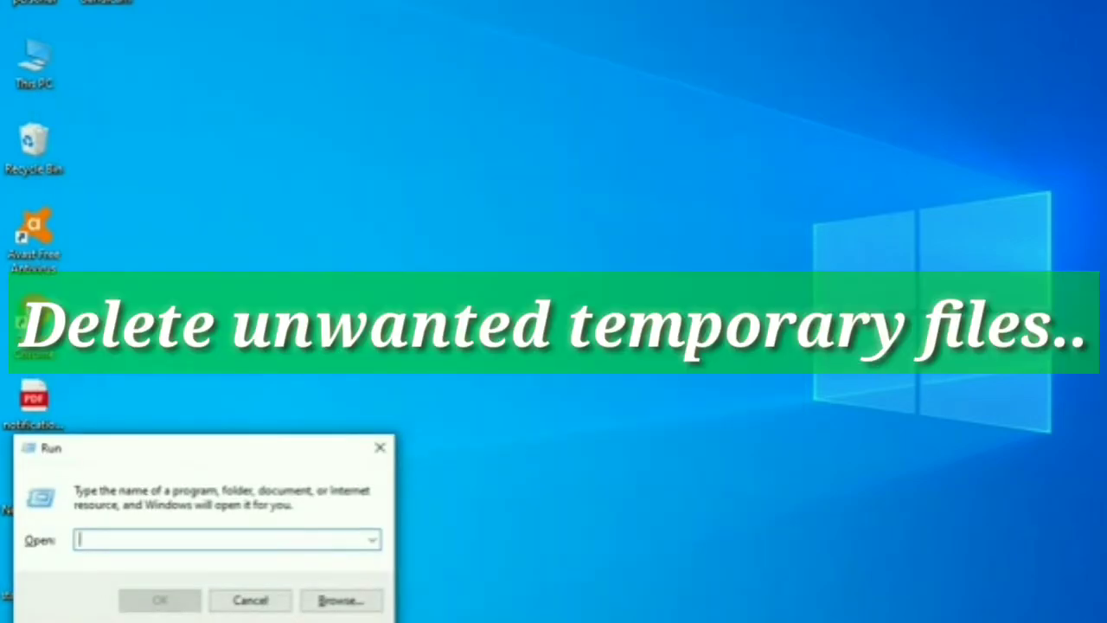
pyautogui.write('temp')
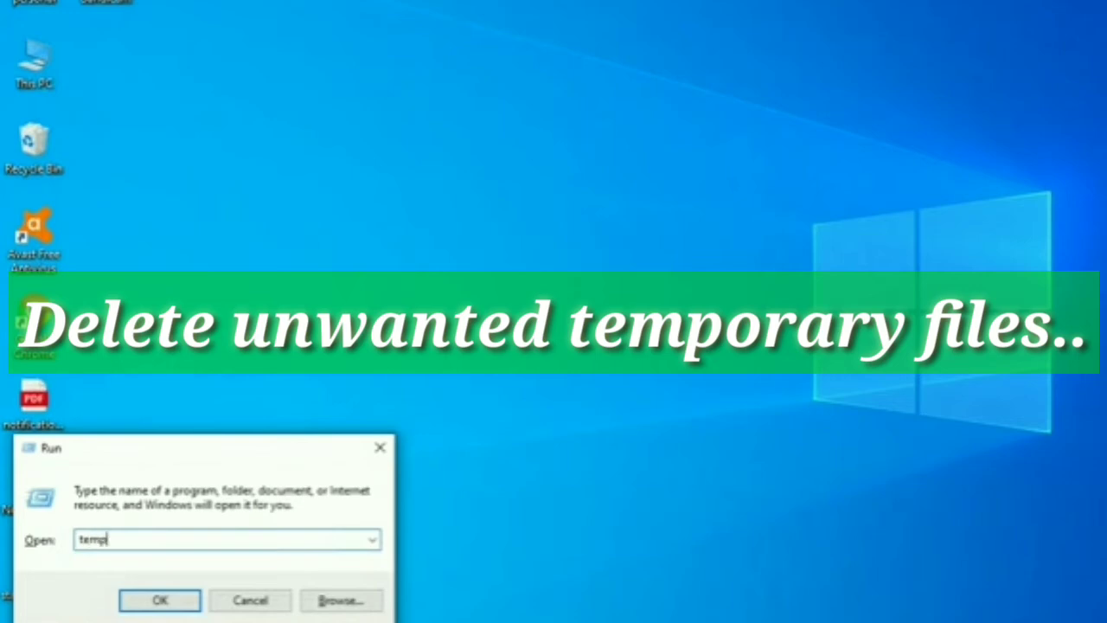
pyautogui.press('Return')
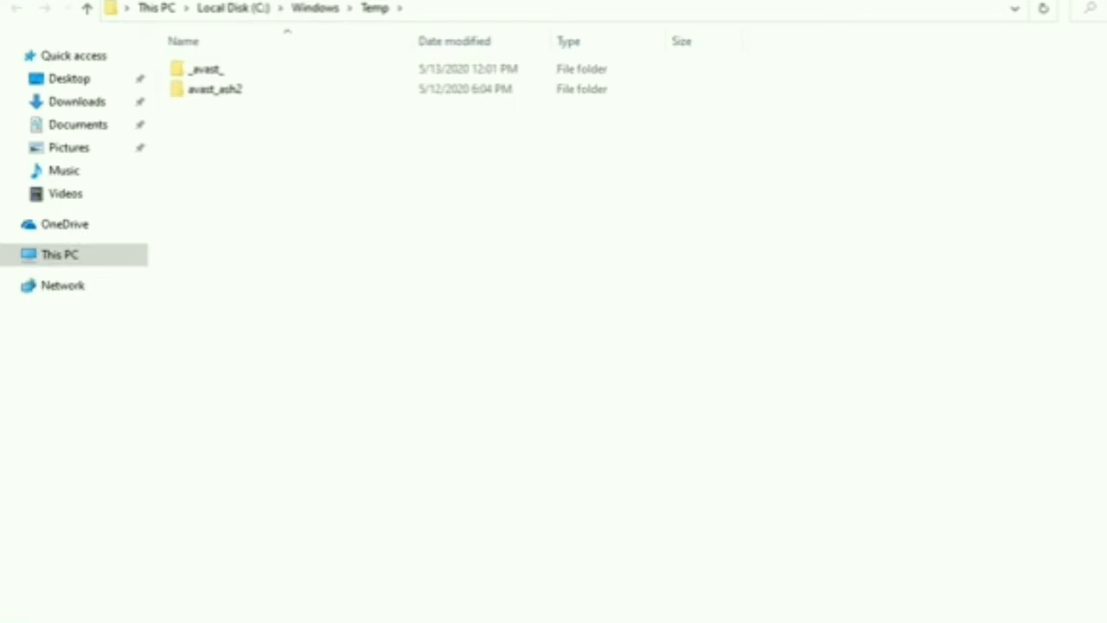
# Try to delete everything in the Windows Temp folder, skipping the _avast_ and avast_ash2 folders.
pyautogui.hotkey('ctrl', 'a')
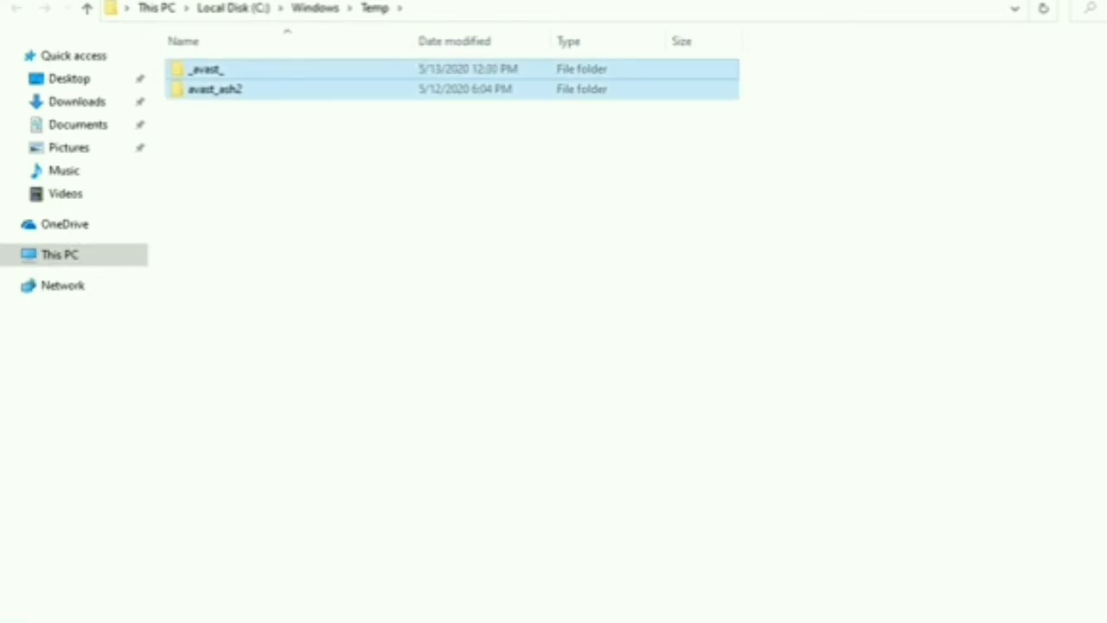
pyautogui.press('Delete')
pyautogui.press('Return')
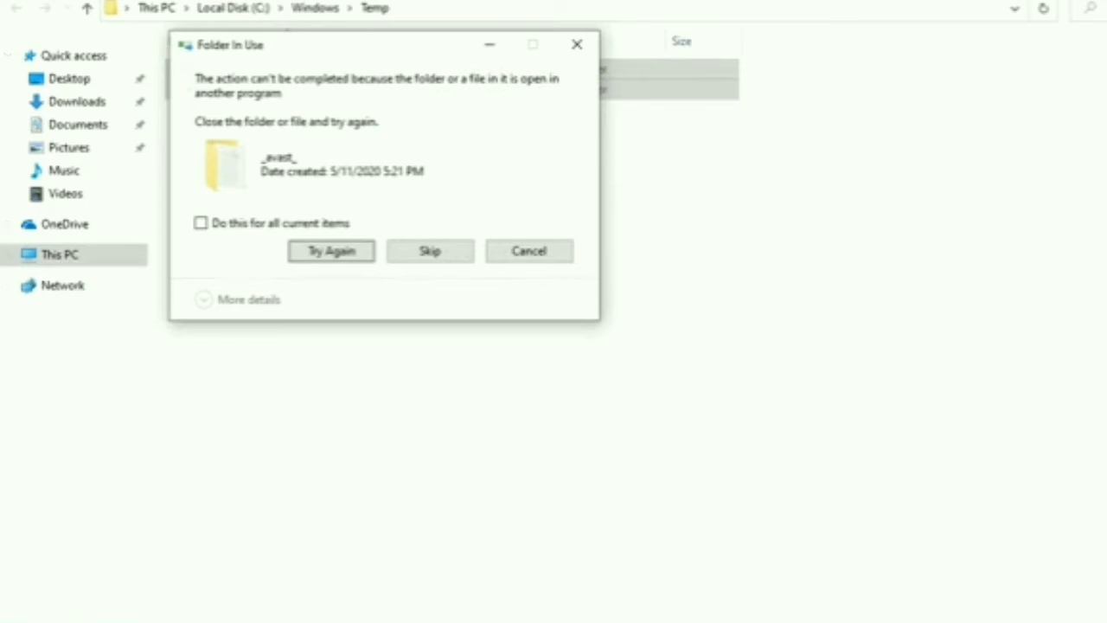
pyautogui.click(430, 251)
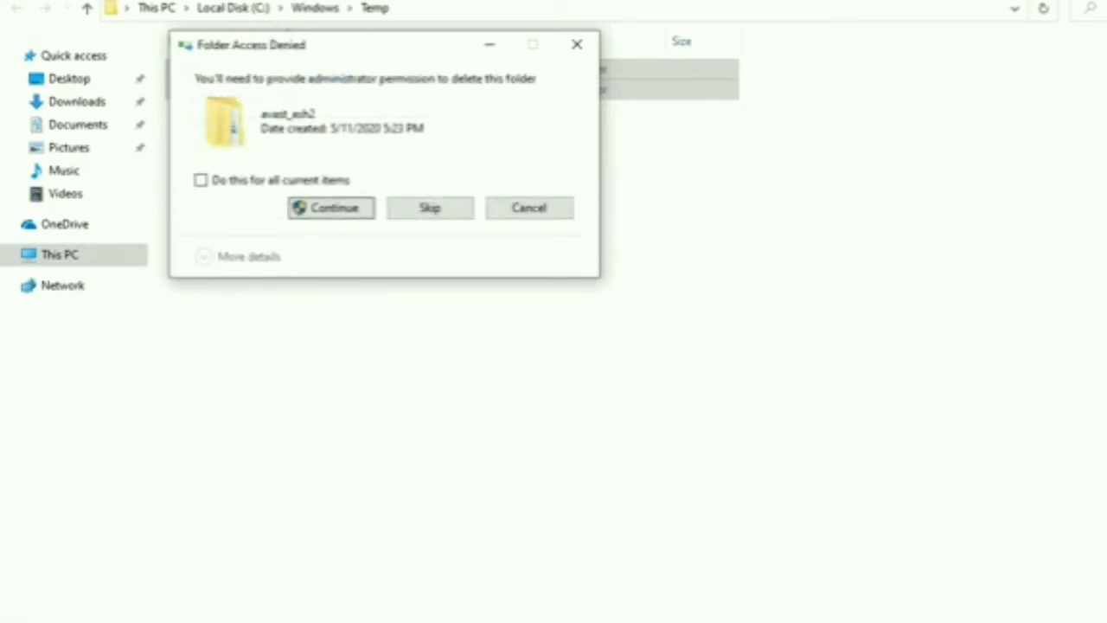
pyautogui.click(430, 208)
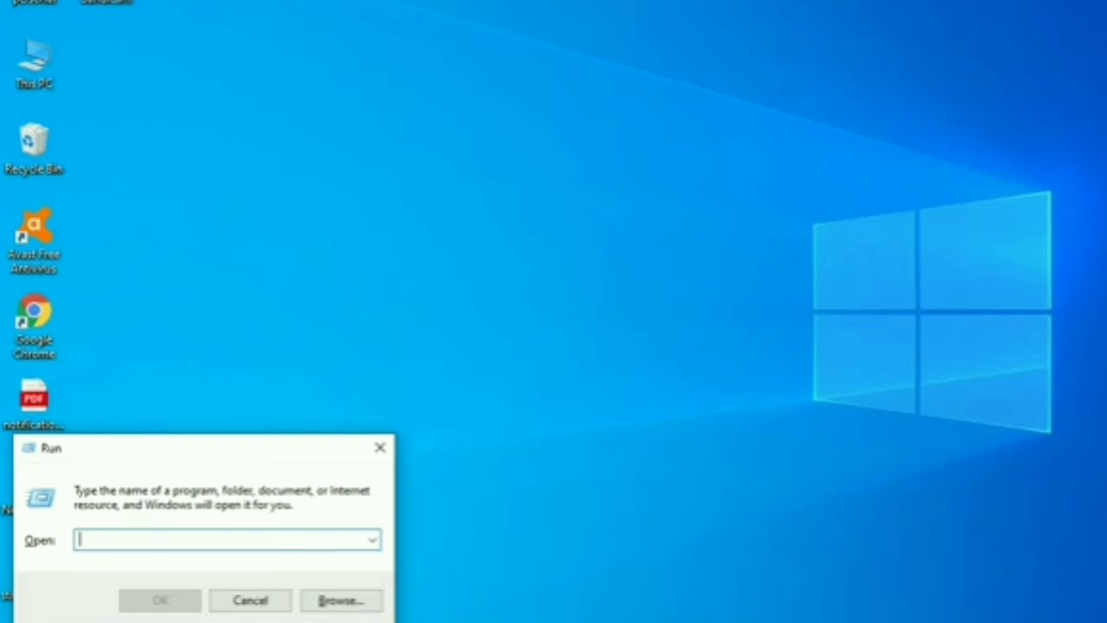
# Open the local AppData Temp folder by running %temp% and move all of its items to the Recycle Bin.
pyautogui.write('%')
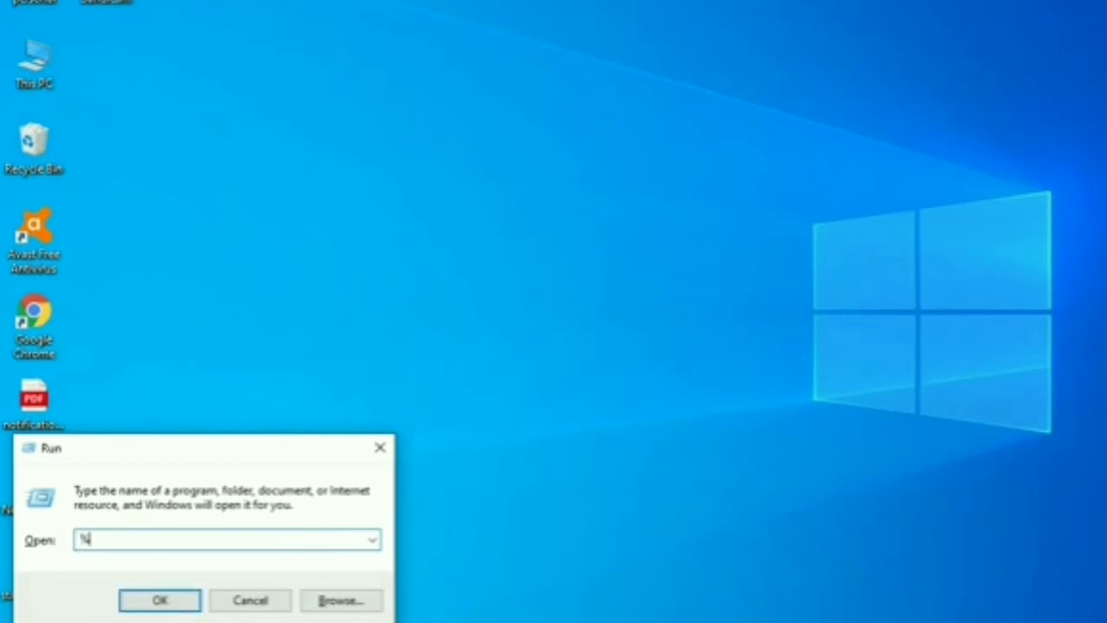
pyautogui.write('temp%')
pyautogui.press('Return')
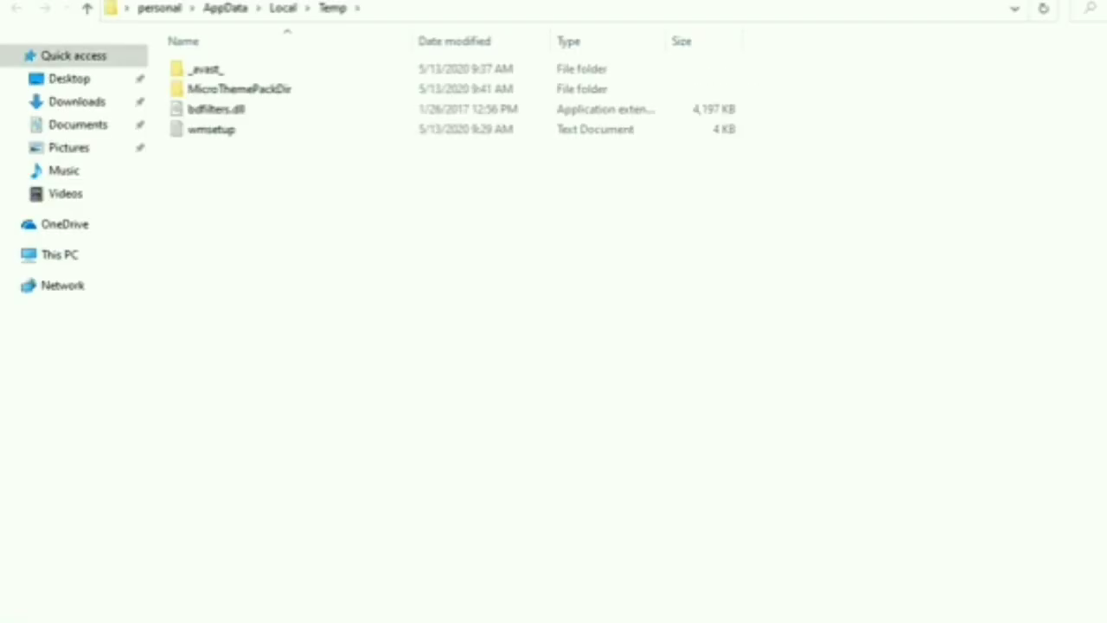
pyautogui.hotkey('ctrl', 'a')
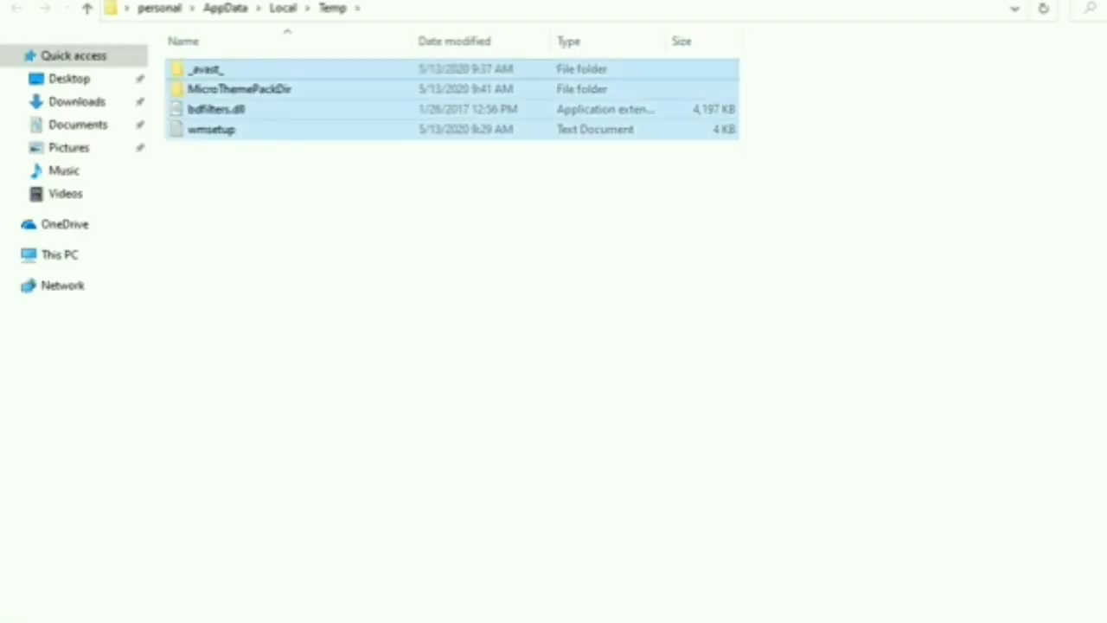
pyautogui.press('Delete')
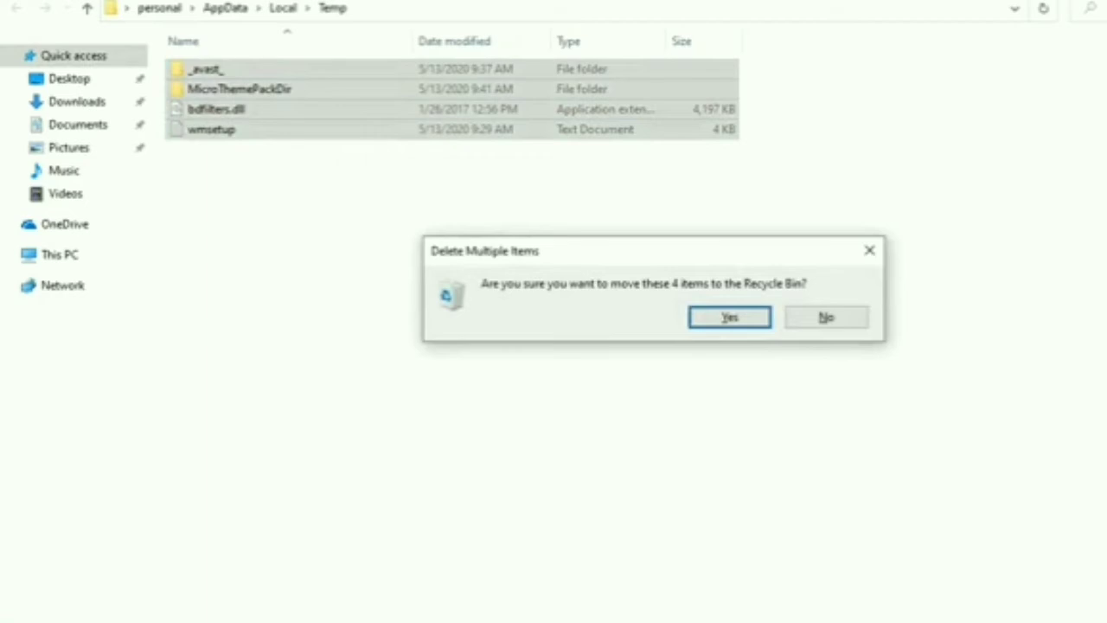
pyautogui.press('Return')
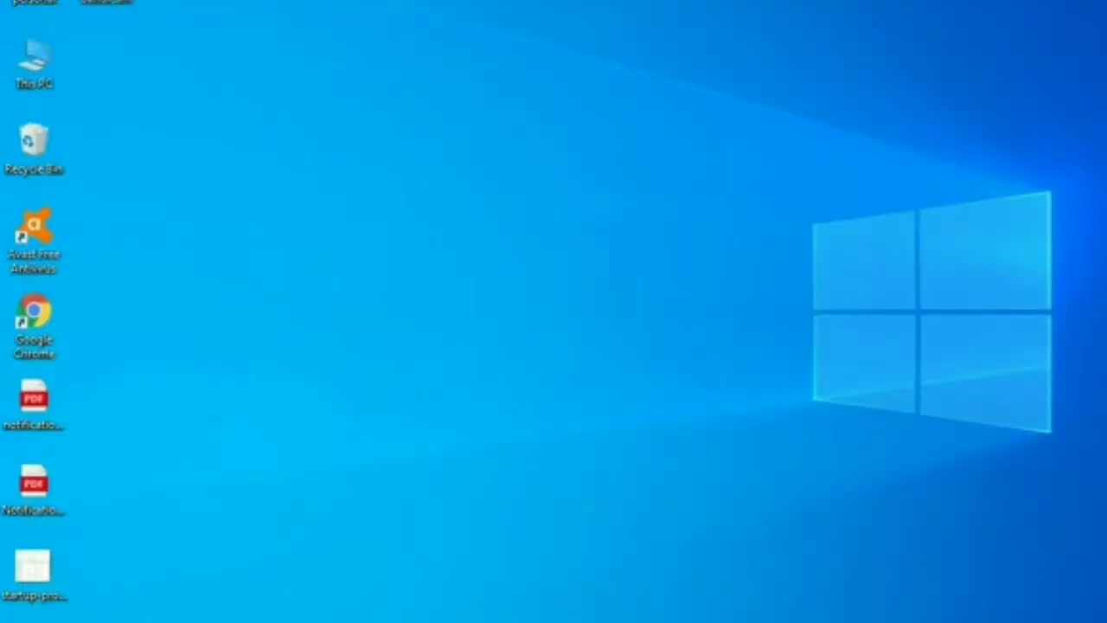
# Open the properties of Local Disk (C:) from This PC and start Disk Cleanup for the drive.
pyautogui.click(35, 62)
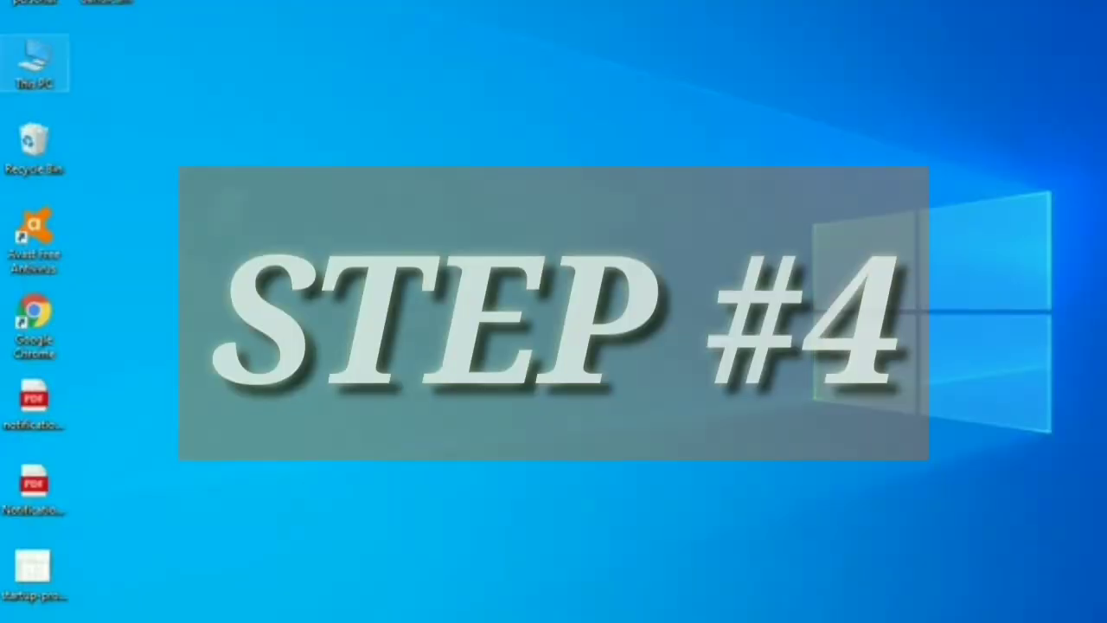
pyautogui.rightClick(27, 68)
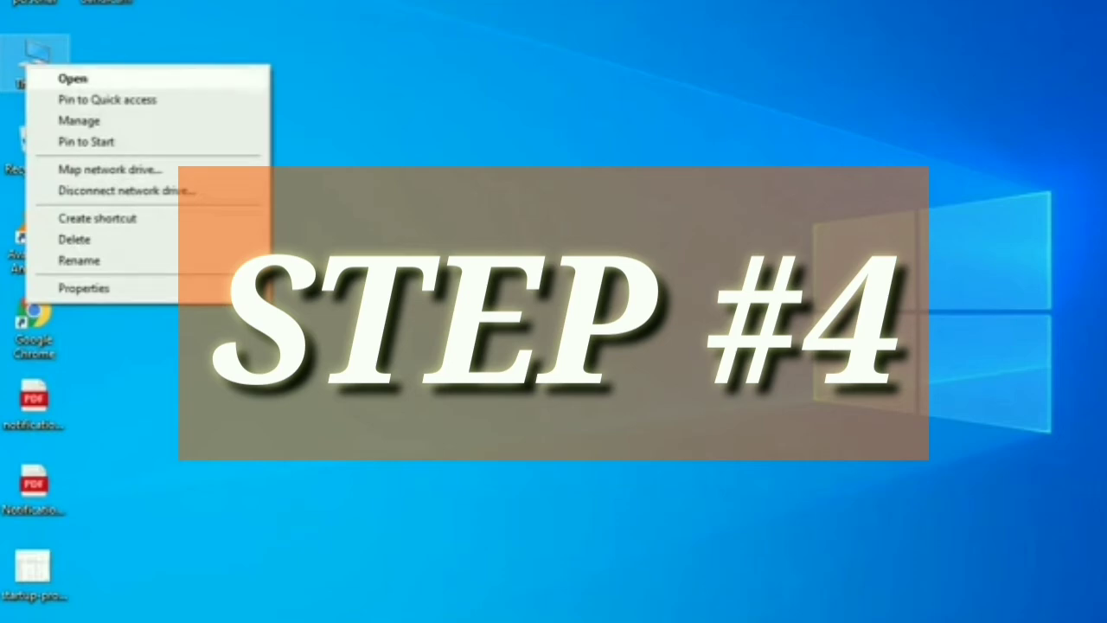
pyautogui.click(72, 78)
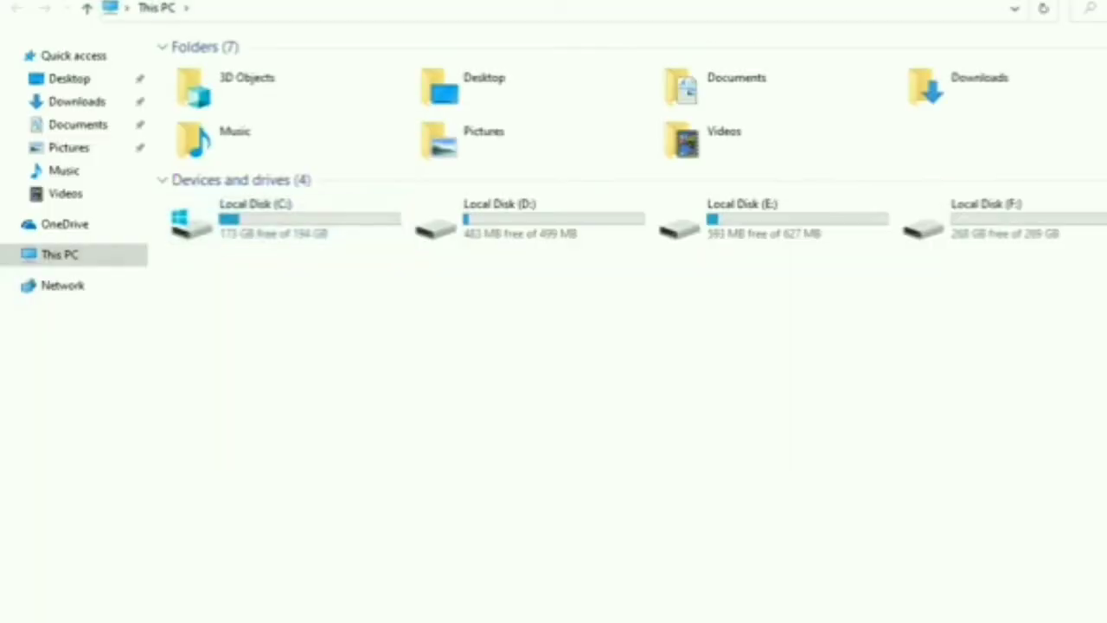
pyautogui.click(285, 219)
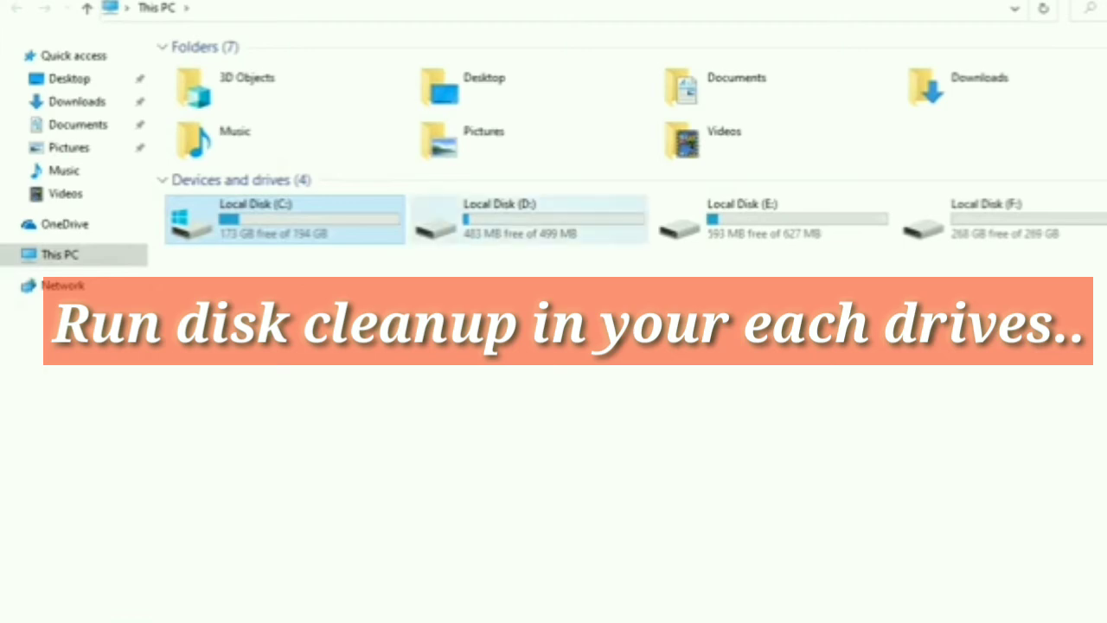
pyautogui.rightClick(419, 228)
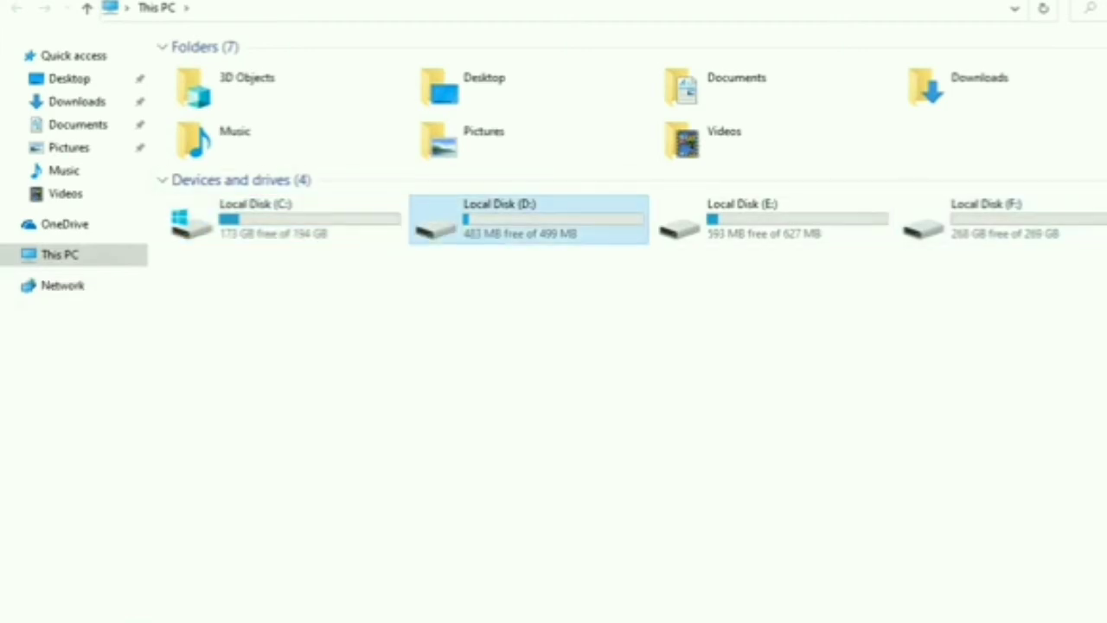
pyautogui.rightClick(335, 221)
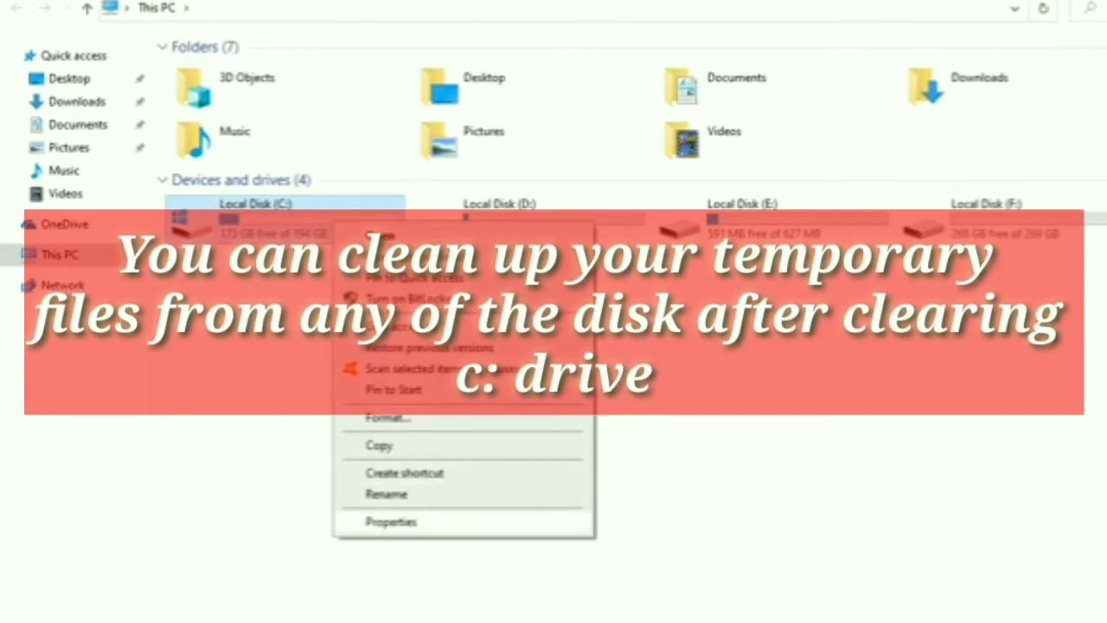
pyautogui.click(391, 522)
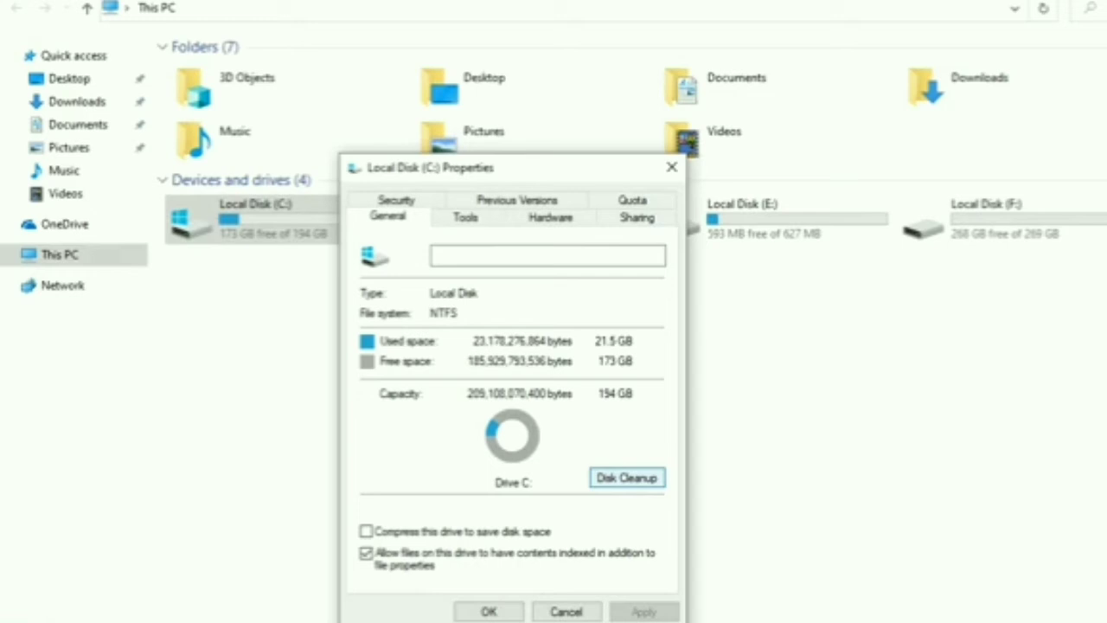
pyautogui.click(627, 477)
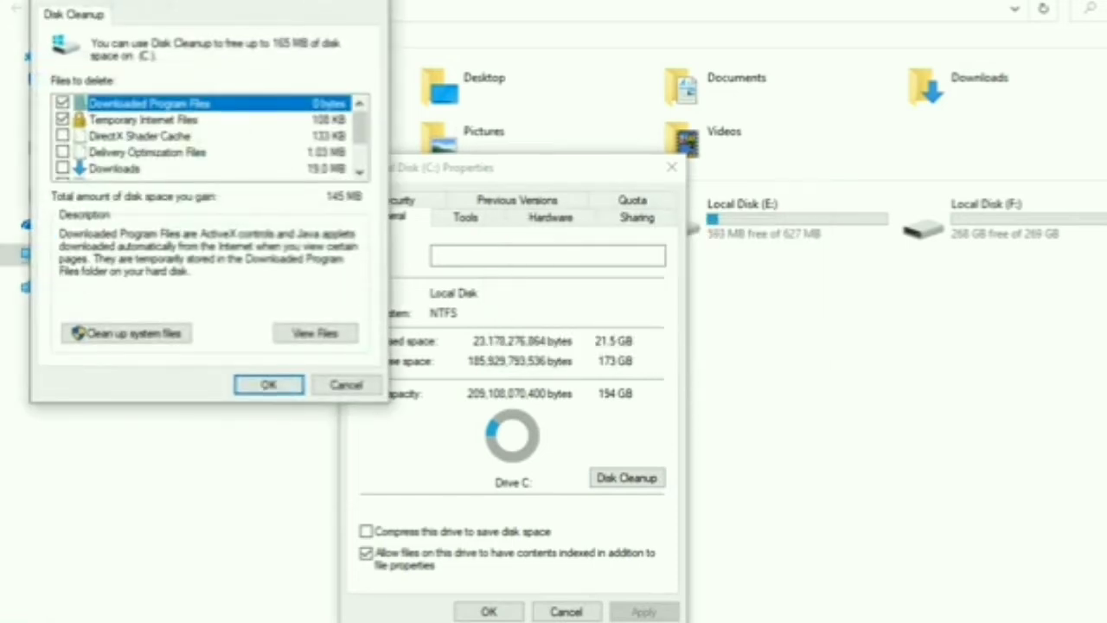
# Review the file categories Disk Cleanup offers for drive C: and rescan the drive with system files included.
pyautogui.scroll(-1, 210, 137)
pyautogui.scroll(1, 211, 136)
pyautogui.scroll(-1, 210, 137)
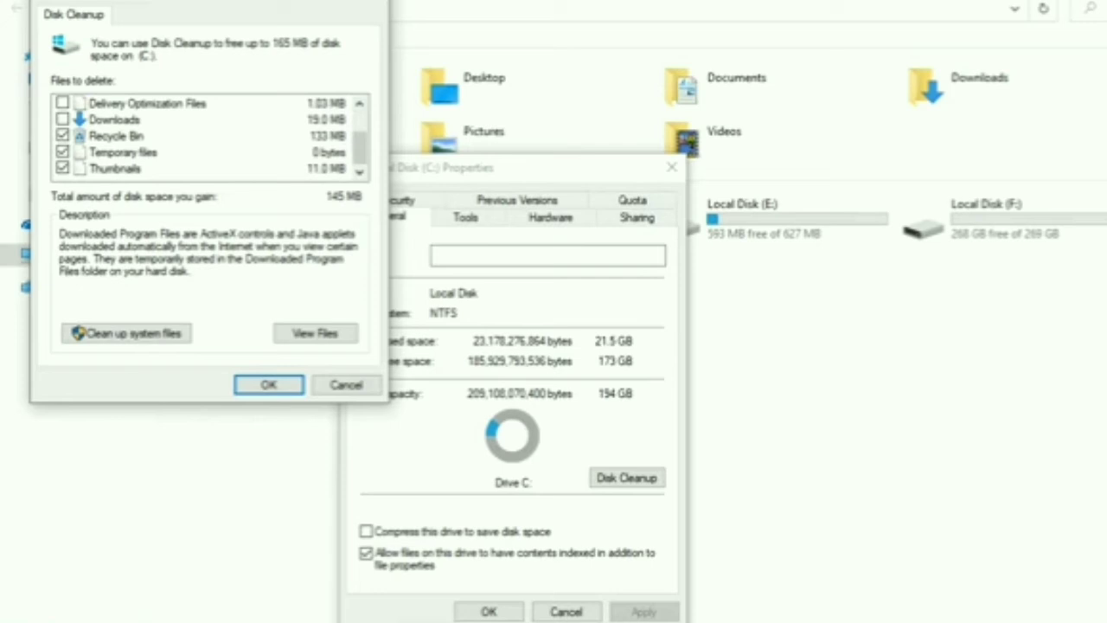
pyautogui.scroll(1, 210, 137)
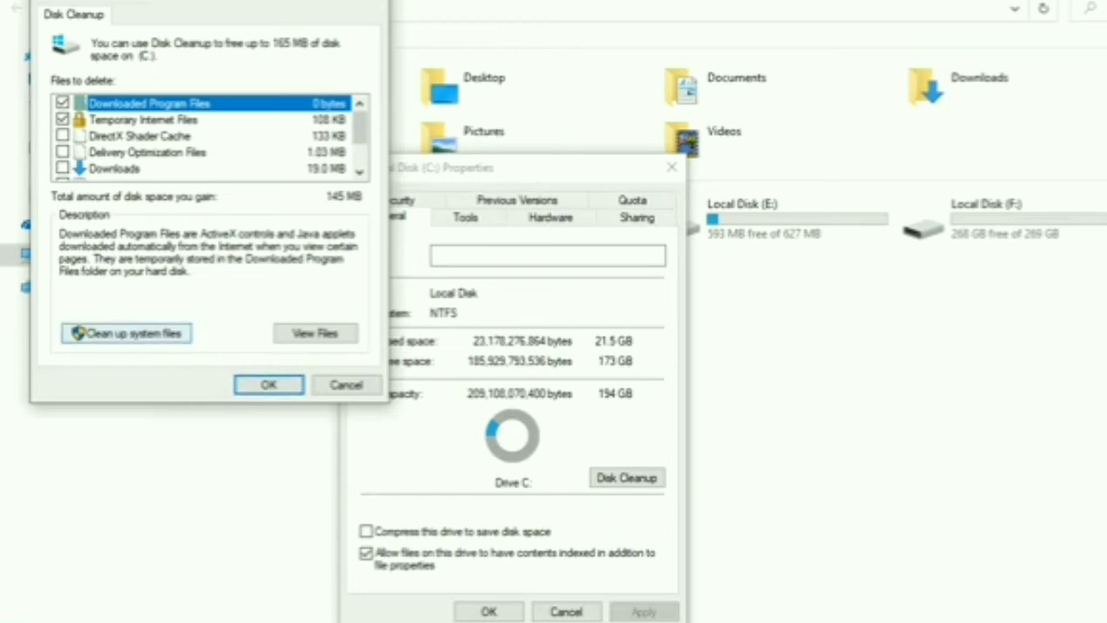
pyautogui.click(126, 333)
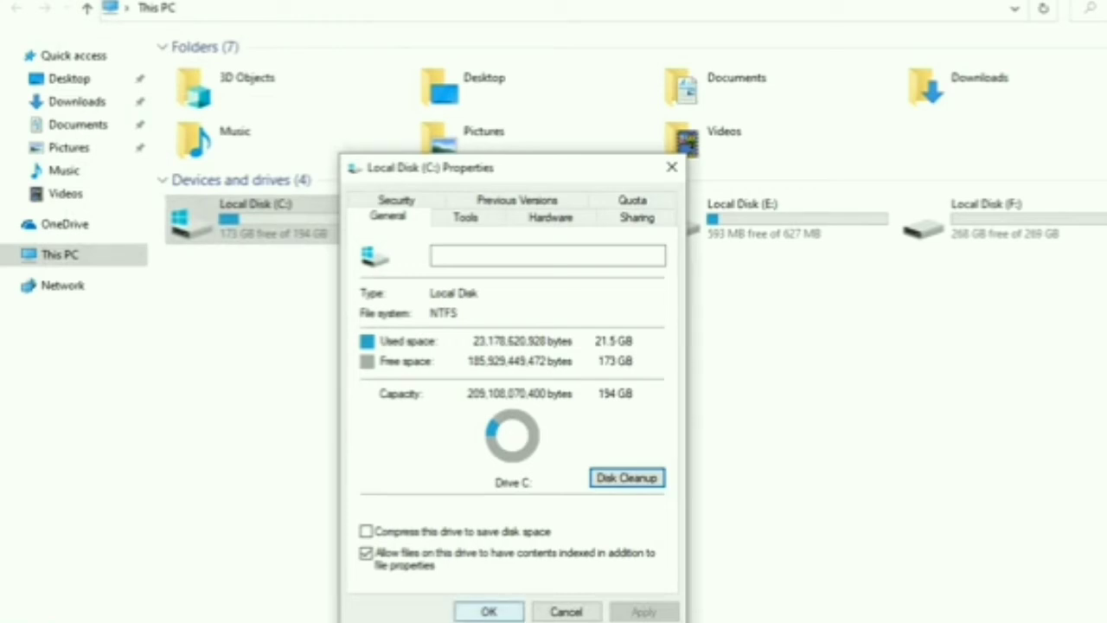
pyautogui.click(627, 479)
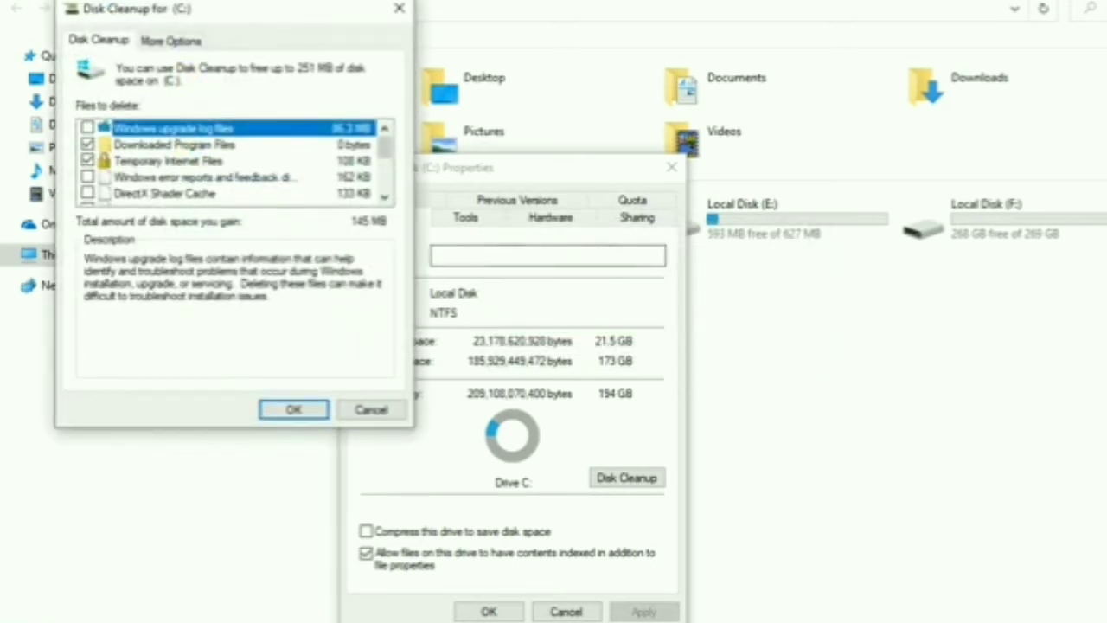
# Permanently delete the checked Downloaded Program Files, Temporary Internet Files, Recycle Bin, Temporary files and Thumbnails from C:, and close the drive's properties.
pyautogui.press('Return')
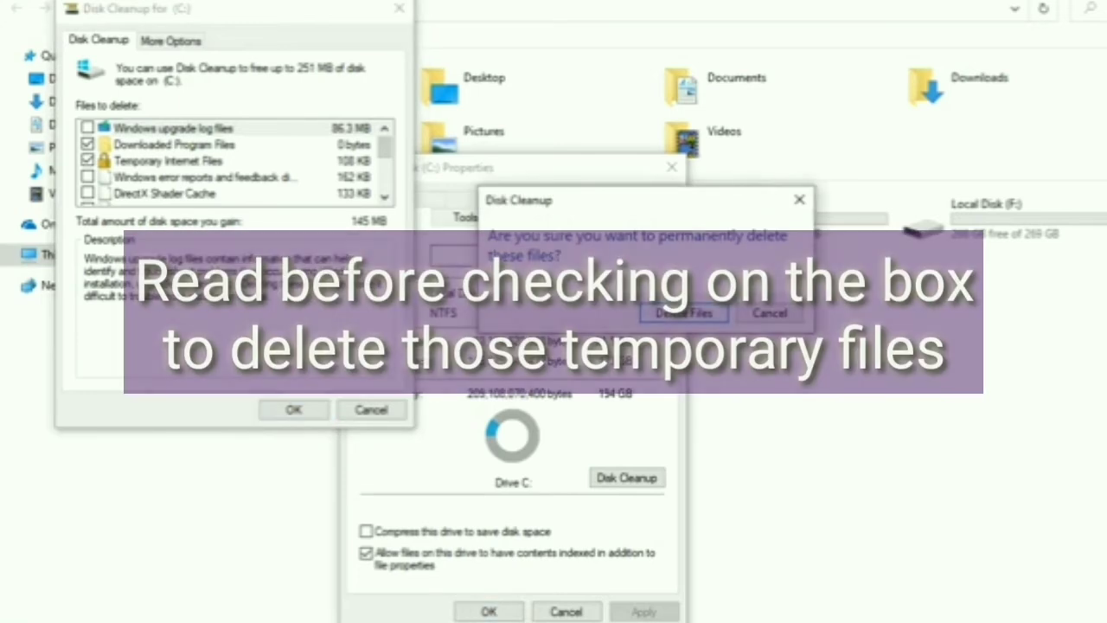
pyautogui.press('Escape')
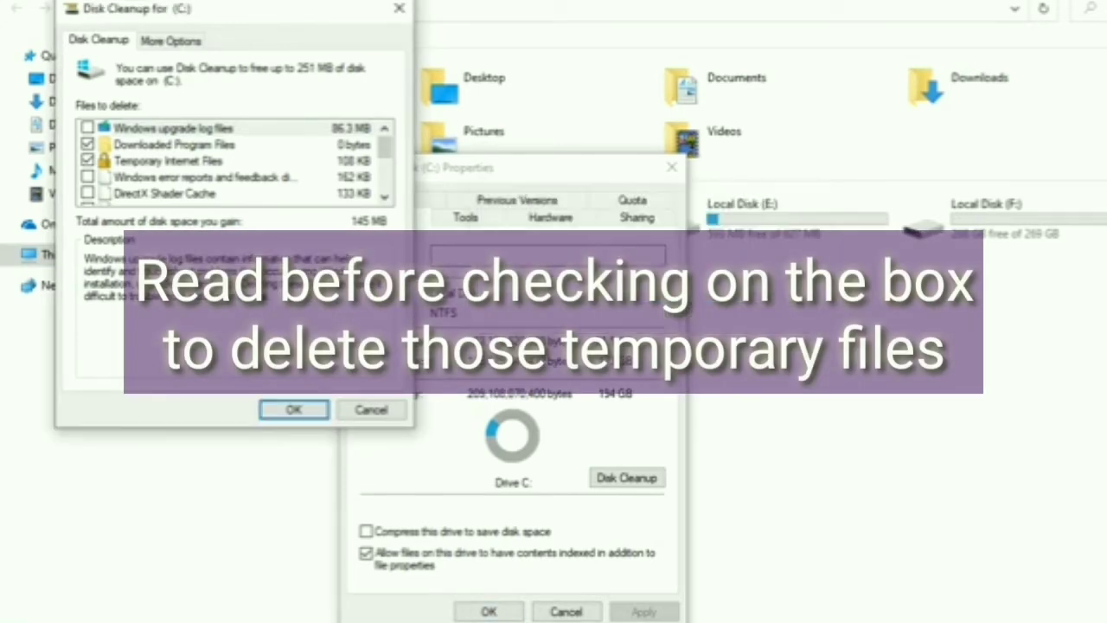
pyautogui.scroll(-2, 235, 163)
pyautogui.scroll(-1, 236, 162)
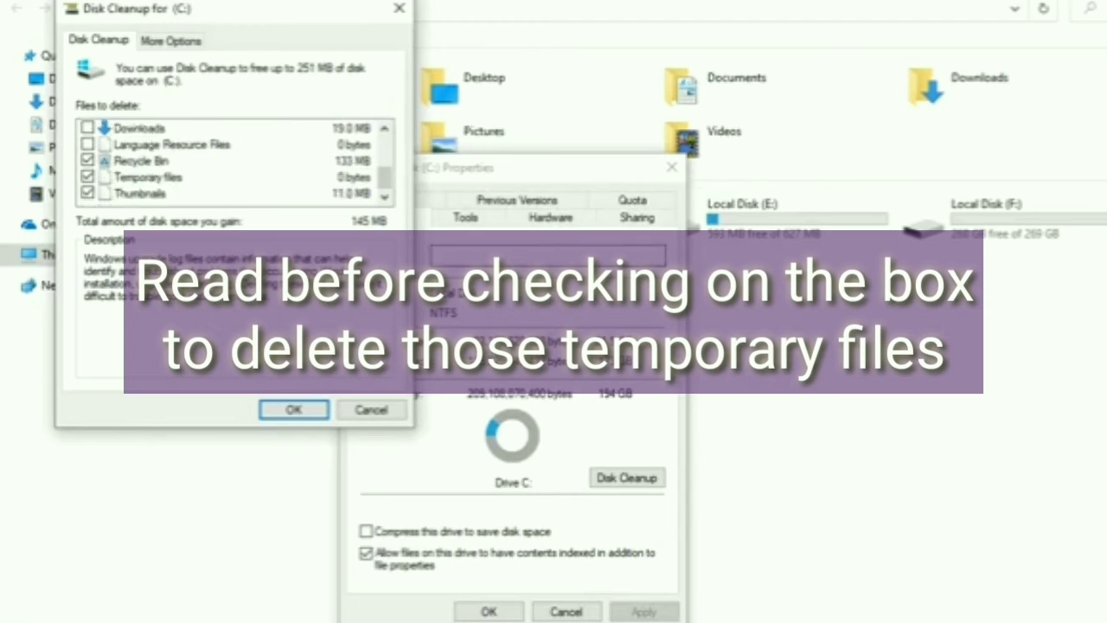
pyautogui.press('Return')
pyautogui.press('Return')
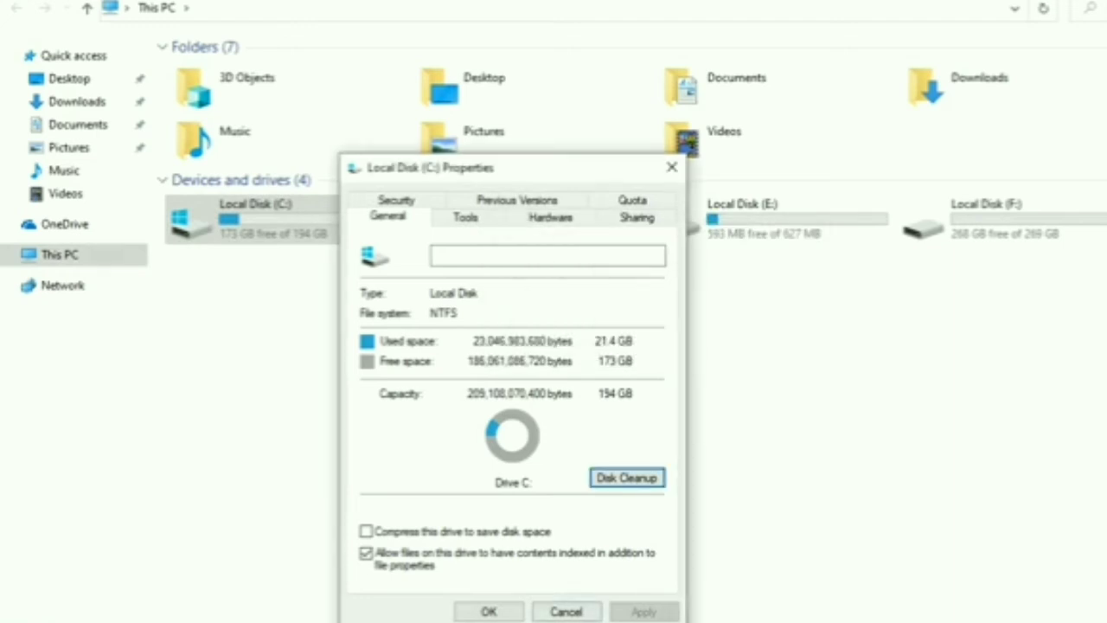
pyautogui.press('Escape')
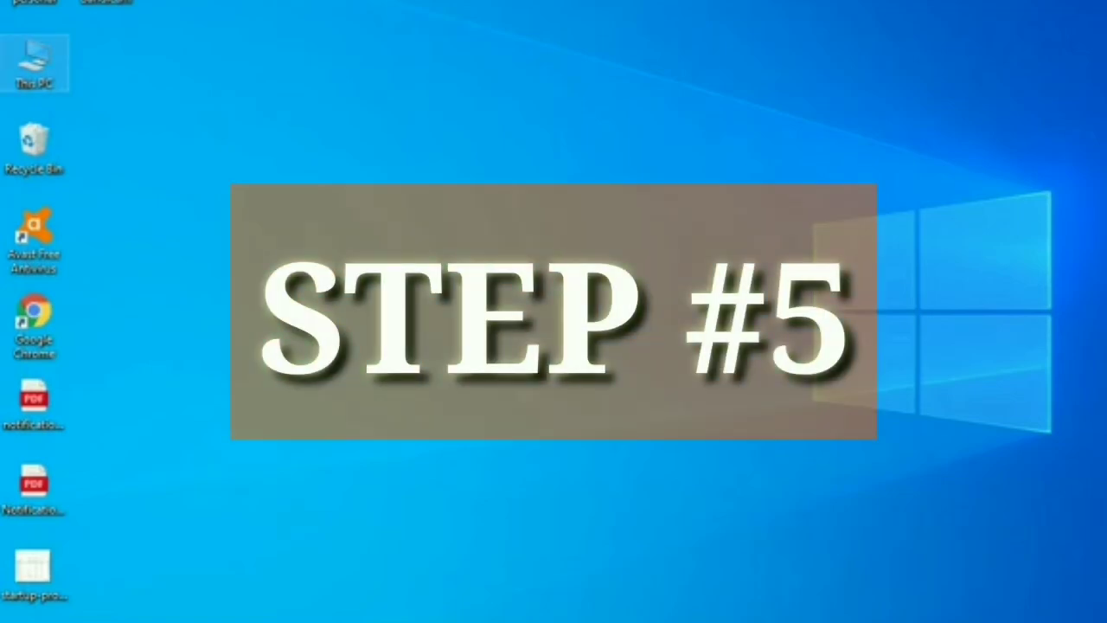
# Open the Performance Options from the computer's advanced system settings and choose Adjust for best performance for the visual effects.
pyautogui.rightClick(47, 79)
pyautogui.click(104, 303)
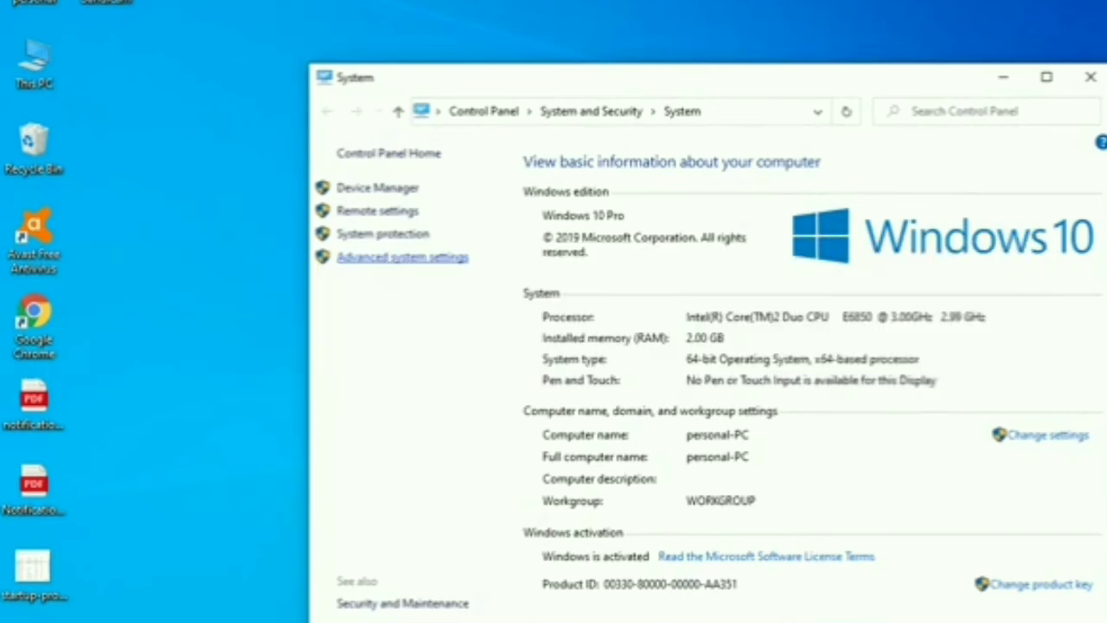
pyautogui.click(403, 257)
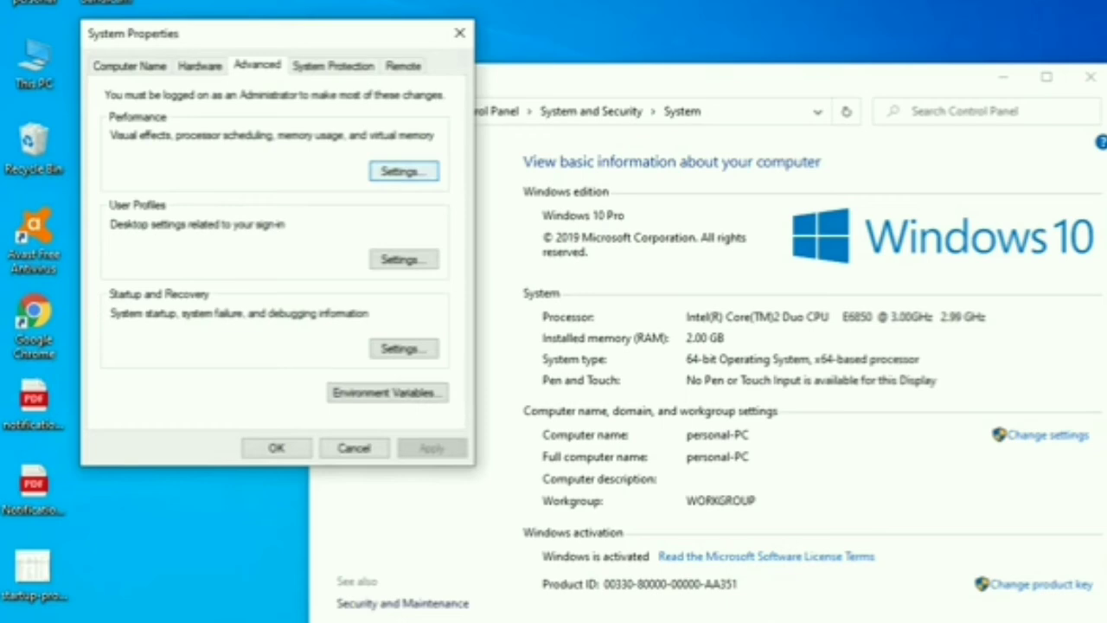
pyautogui.click(403, 171)
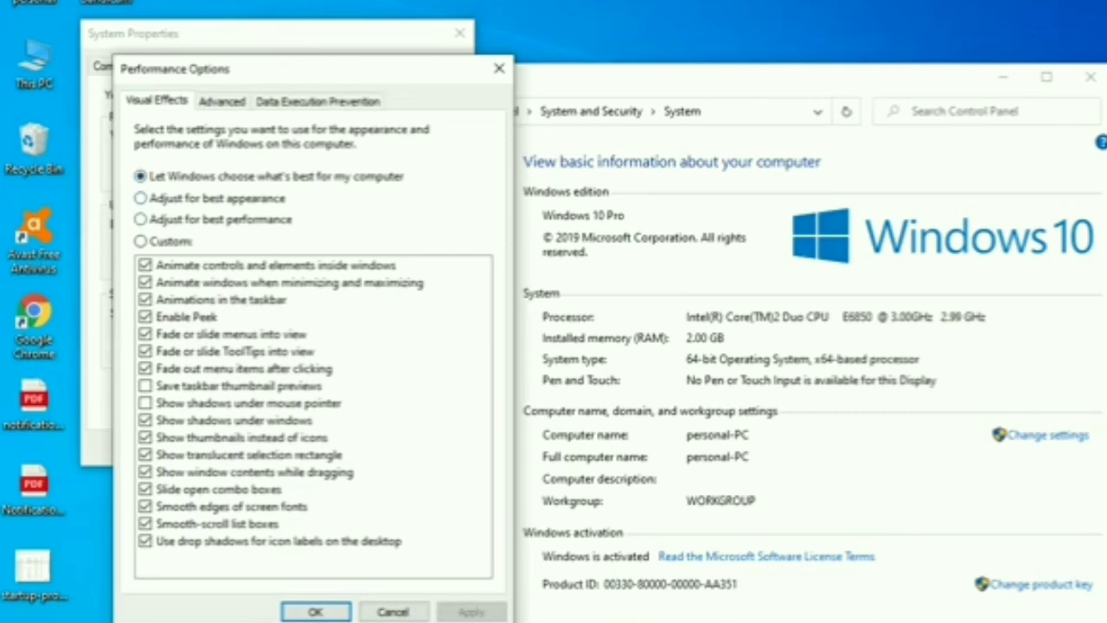
pyautogui.click(141, 219)
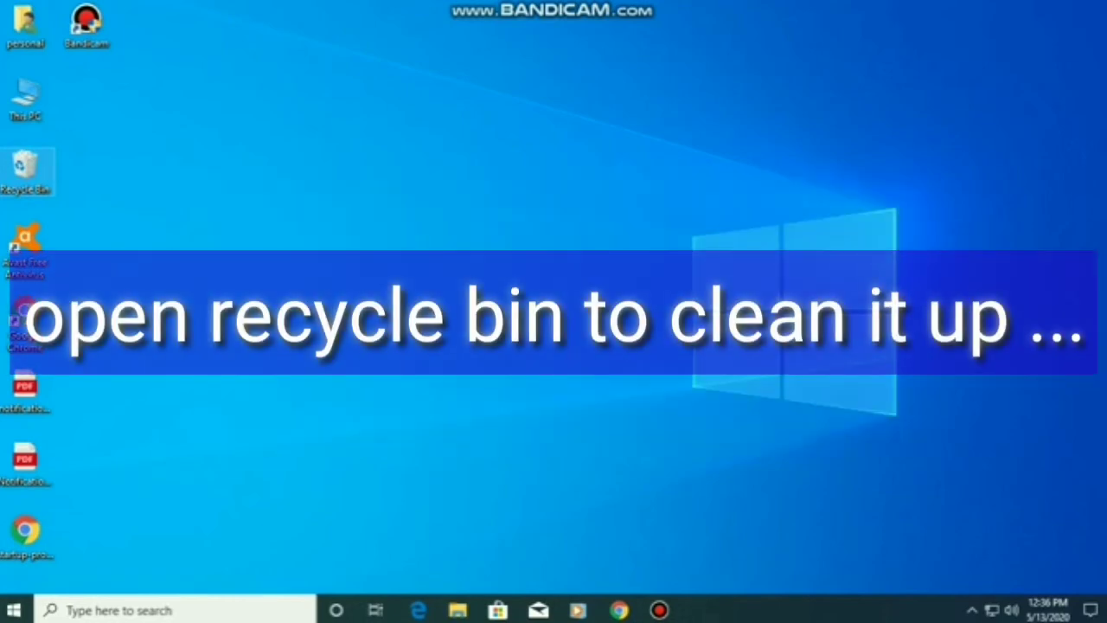
# Open the Recycle Bin, permanently delete everything in it and minimize its window.
pyautogui.rightClick(25, 164)
pyautogui.click(61, 172)
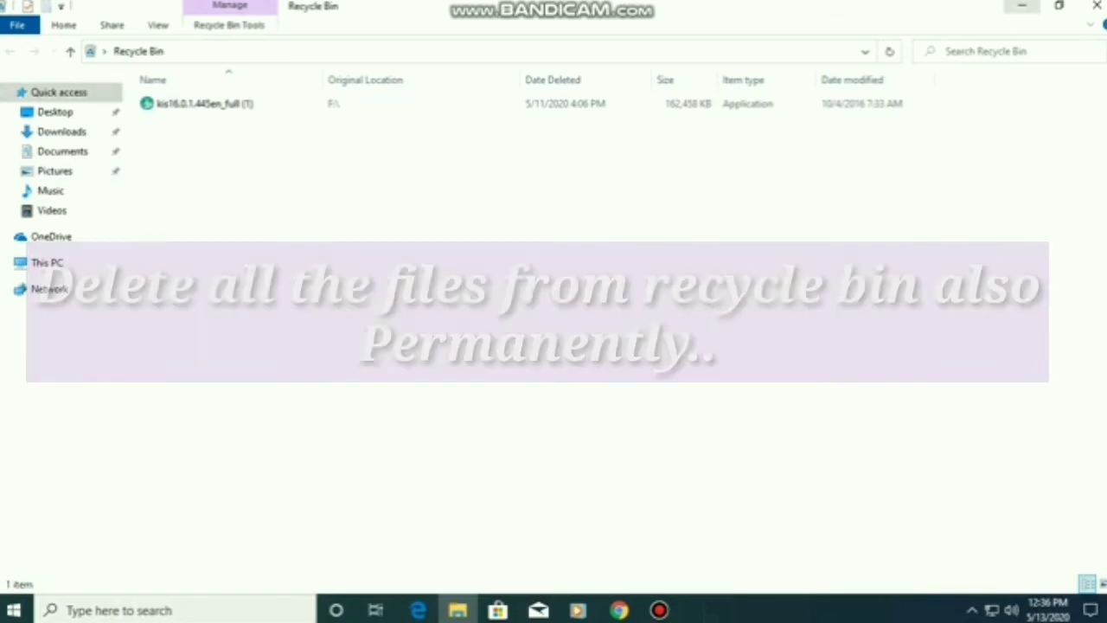
pyautogui.hotkey('ctrl', 'a')
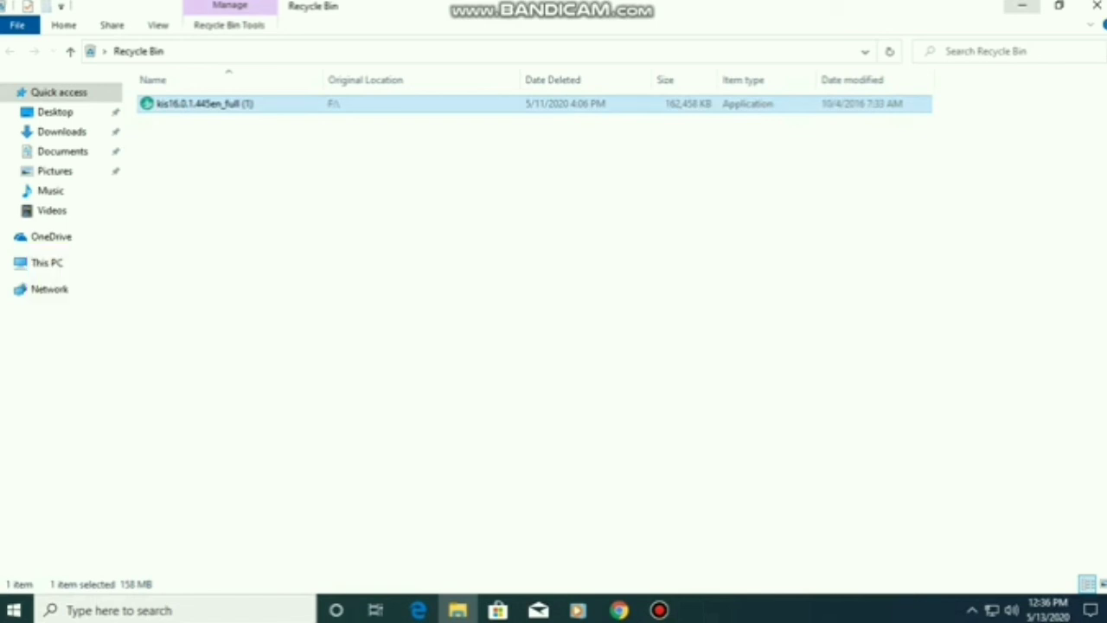
pyautogui.press('Delete')
pyautogui.press('Return')
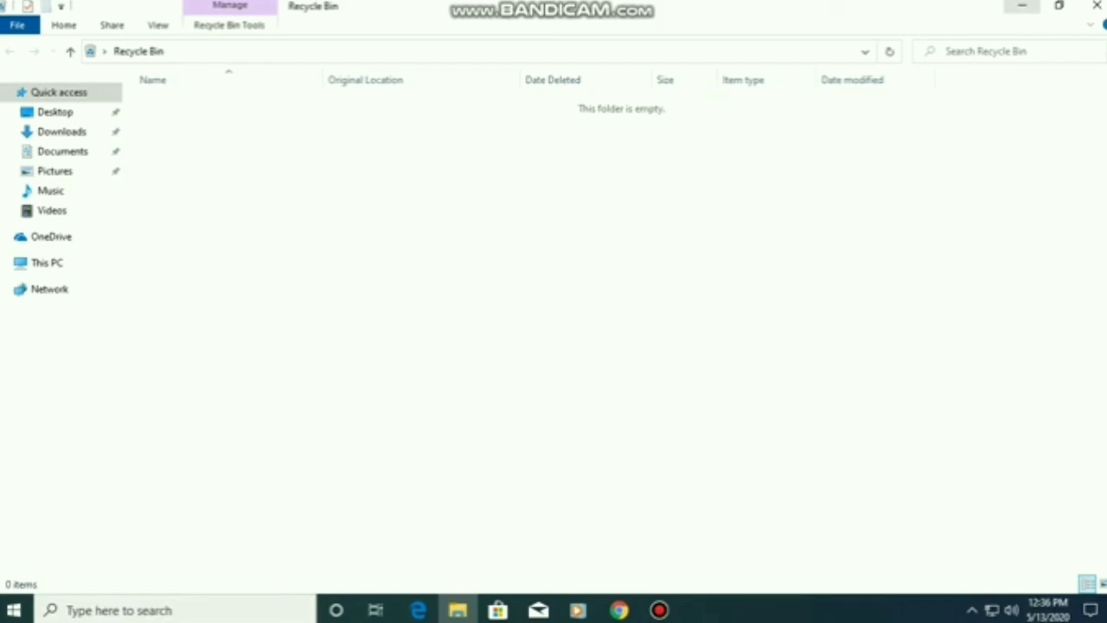
pyautogui.click(1021, 5)
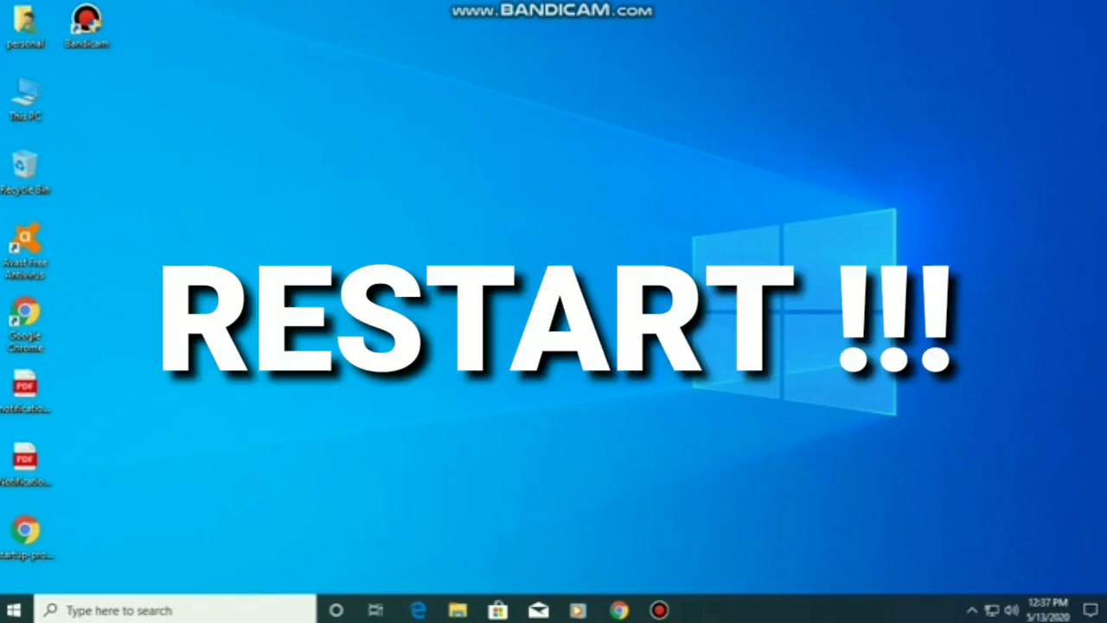
# Restart the computer.
pyautogui.press('super')
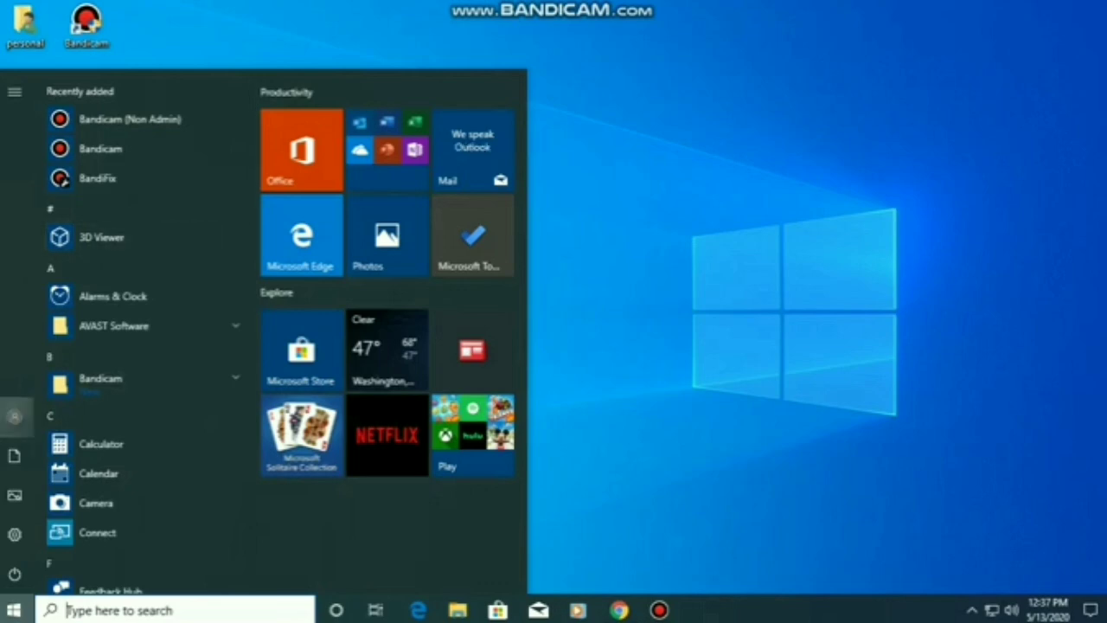
pyautogui.moveTo(15, 535)
pyautogui.click(17, 573)
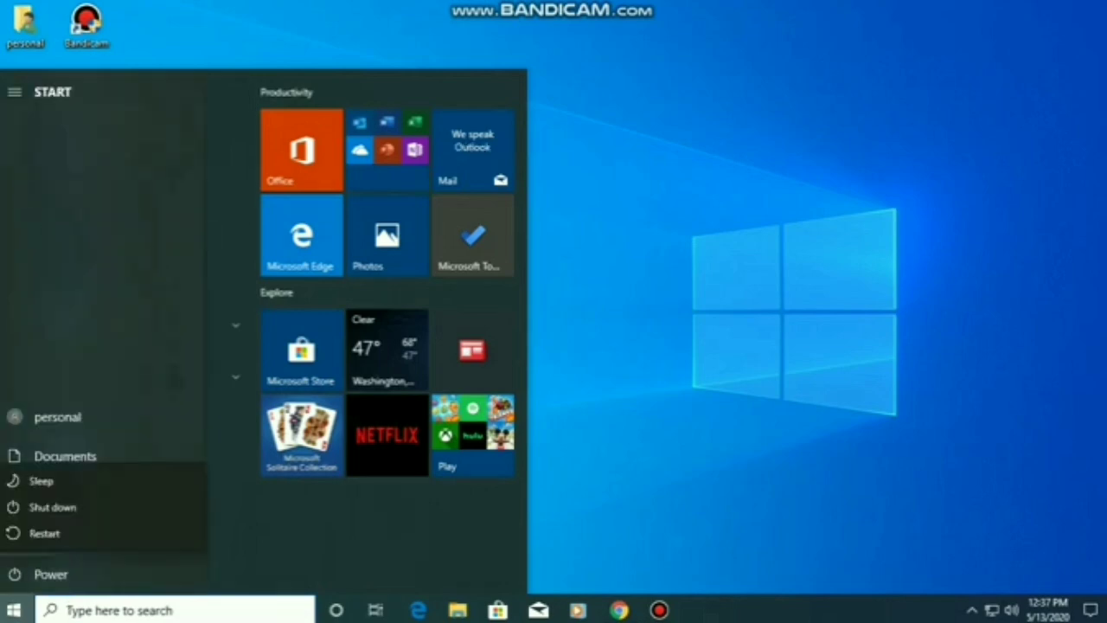
pyautogui.click(45, 533)
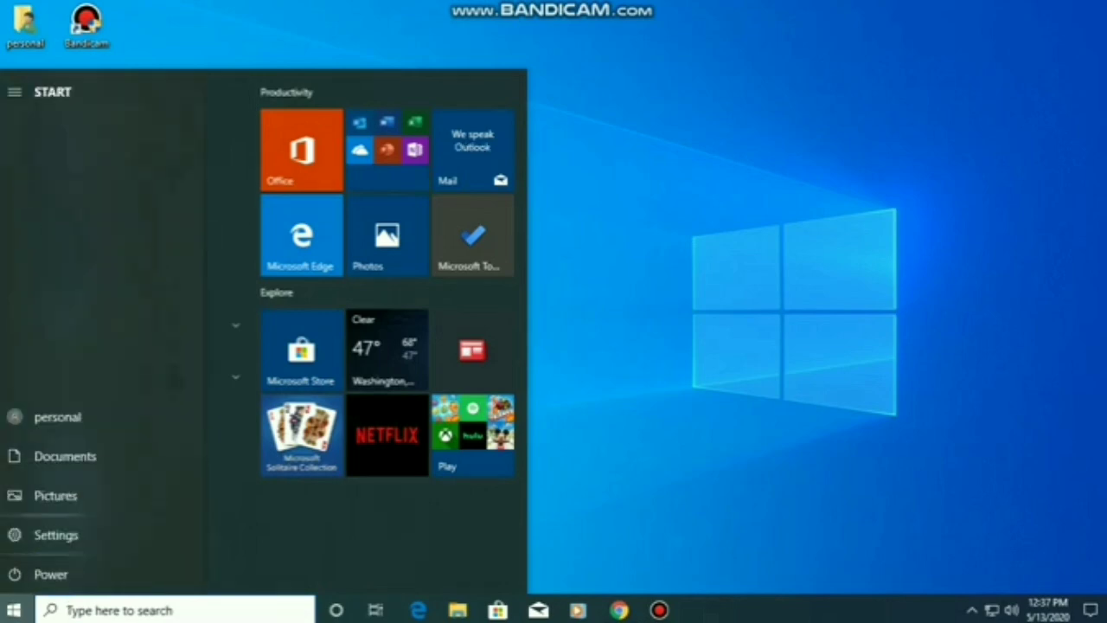